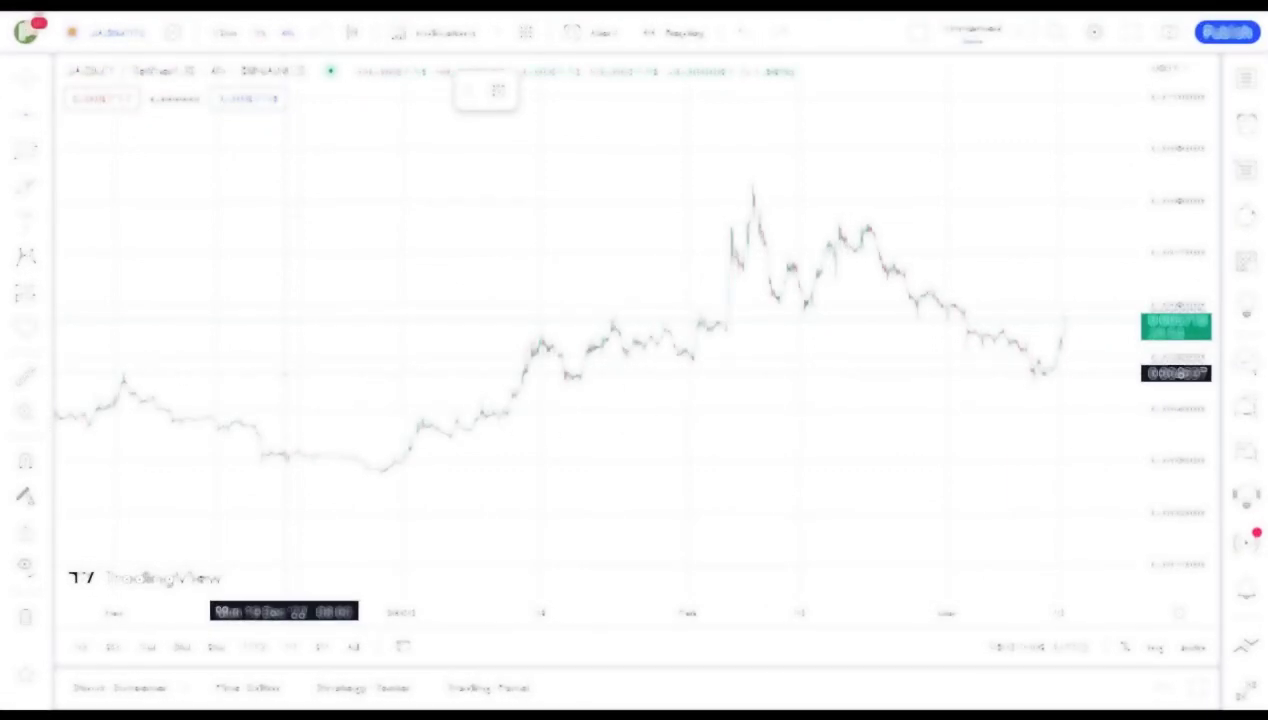
# Step: Give the horizontal line at 0.004754 the text label KEY LEVEL
pyautogui.click(708, 372)
pyautogui.doubleClick(707, 372)
pyautogui.write('kw')
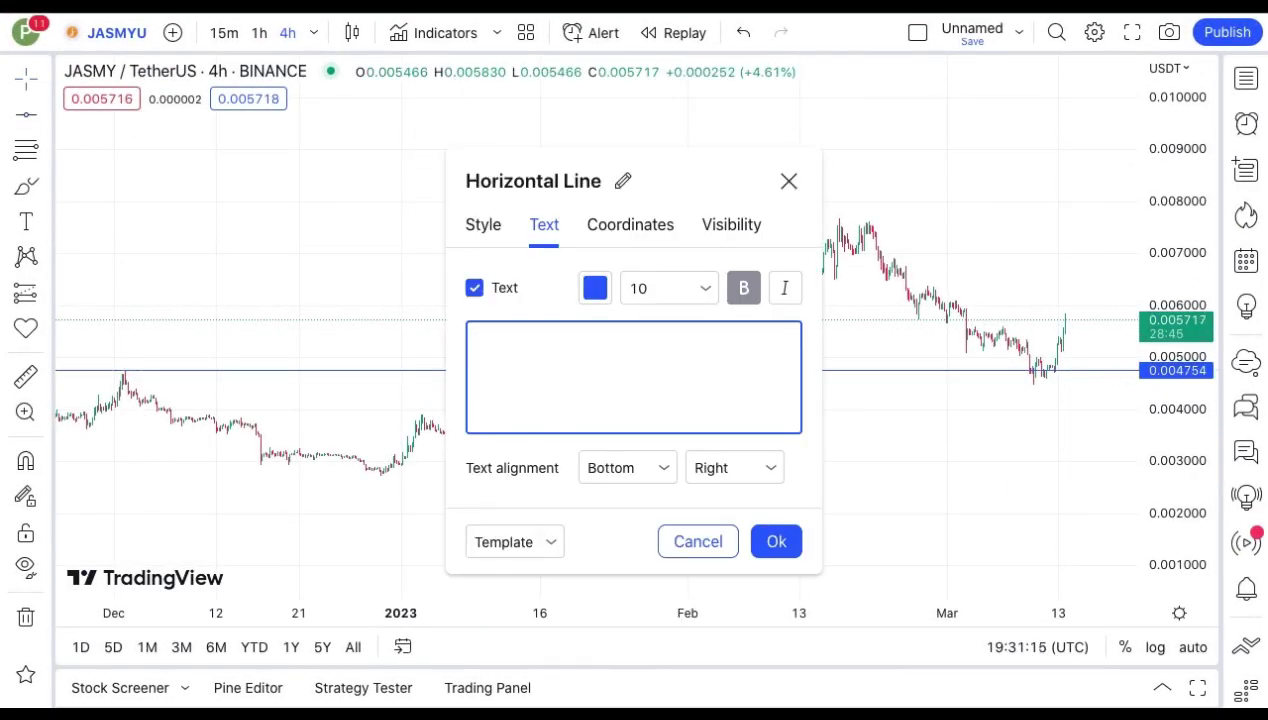
pyautogui.write('KEY LEVEL')
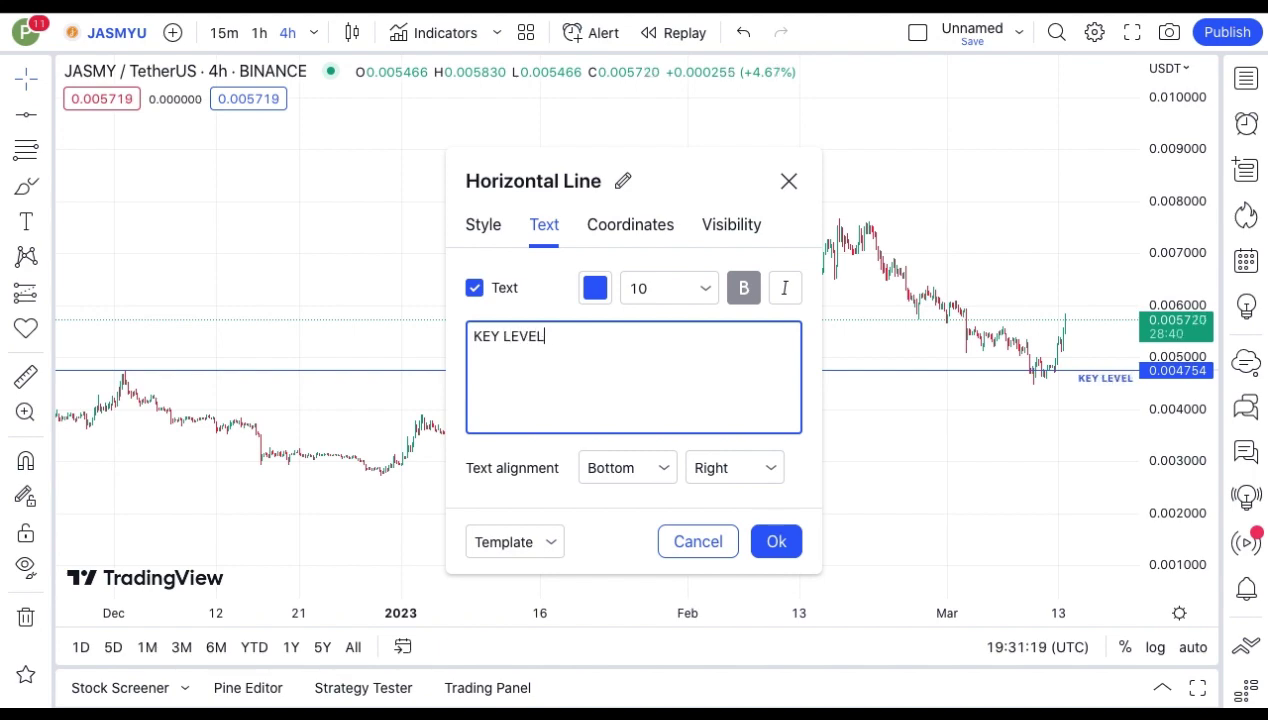
pyautogui.click(776, 541)
pyautogui.scroll(-3, 442, 300)
pyautogui.scroll(-2, 435, 310)
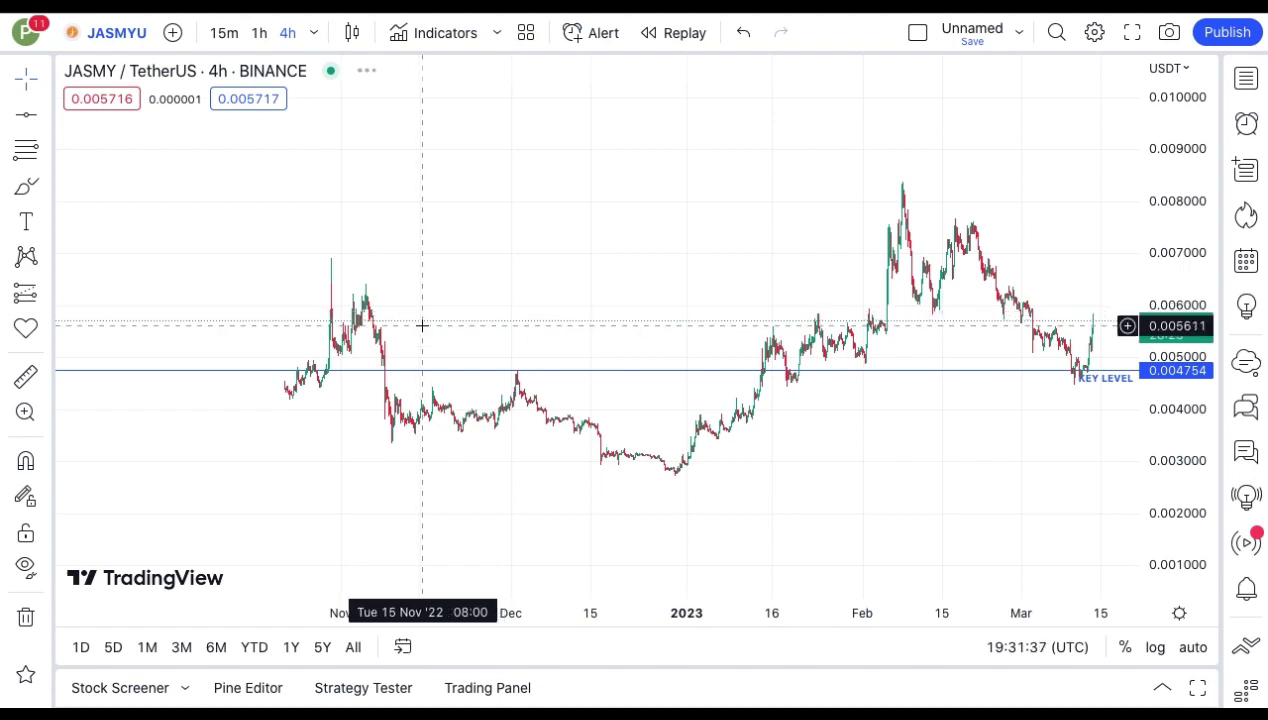
# Step: Draw a horizontal line at 0.005611 and label it KEY LEVEL
pyautogui.click(26, 114)
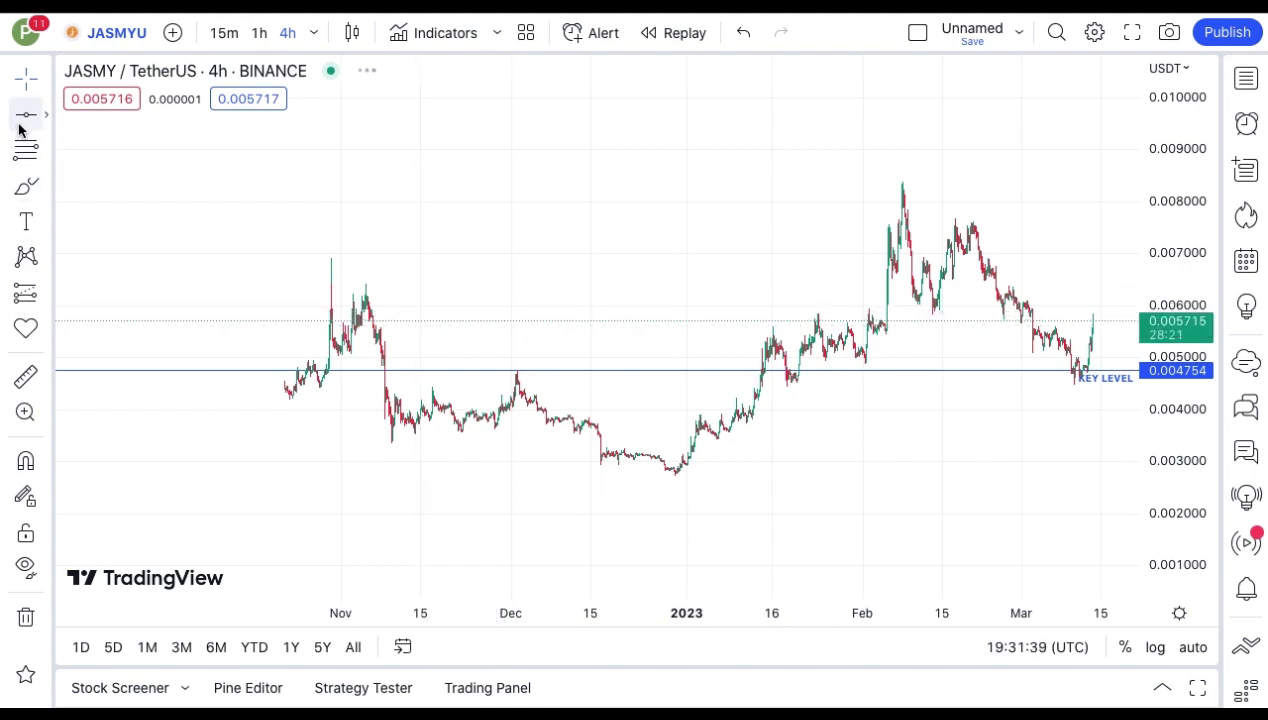
pyautogui.click(537, 325)
pyautogui.moveTo(856, 376); pyautogui.dragTo(708, 396)
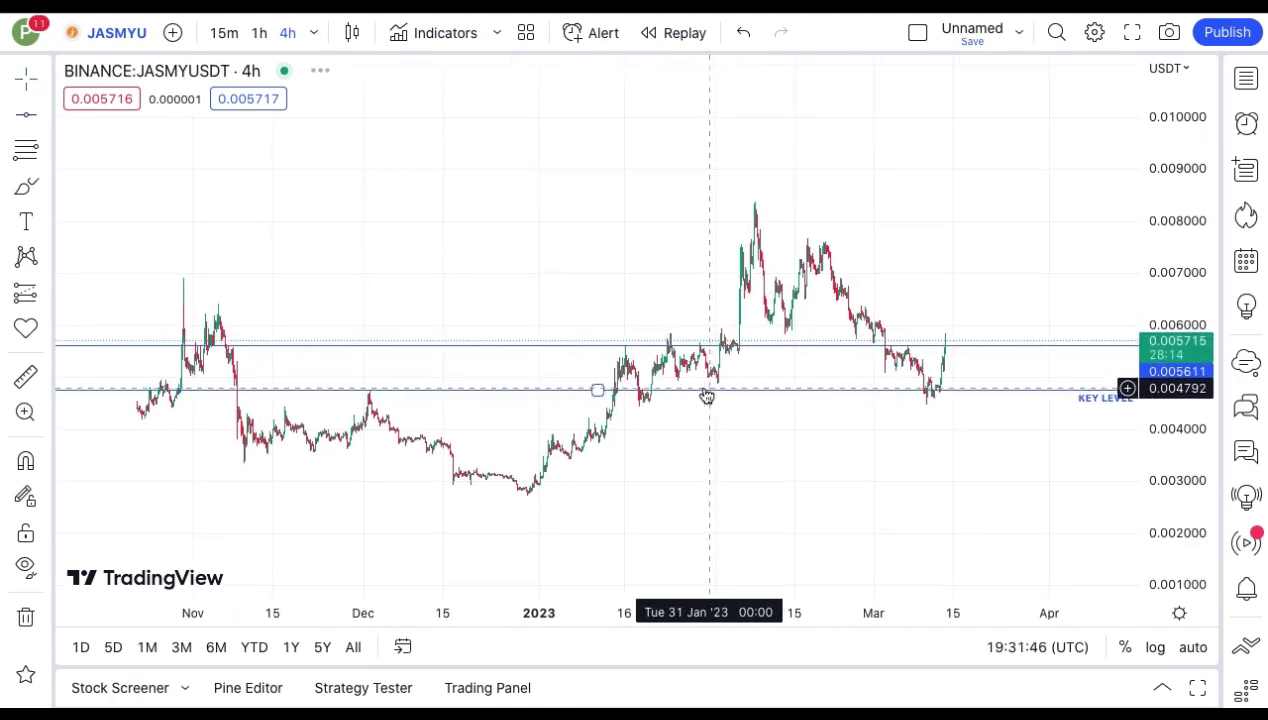
pyautogui.doubleClick(858, 344)
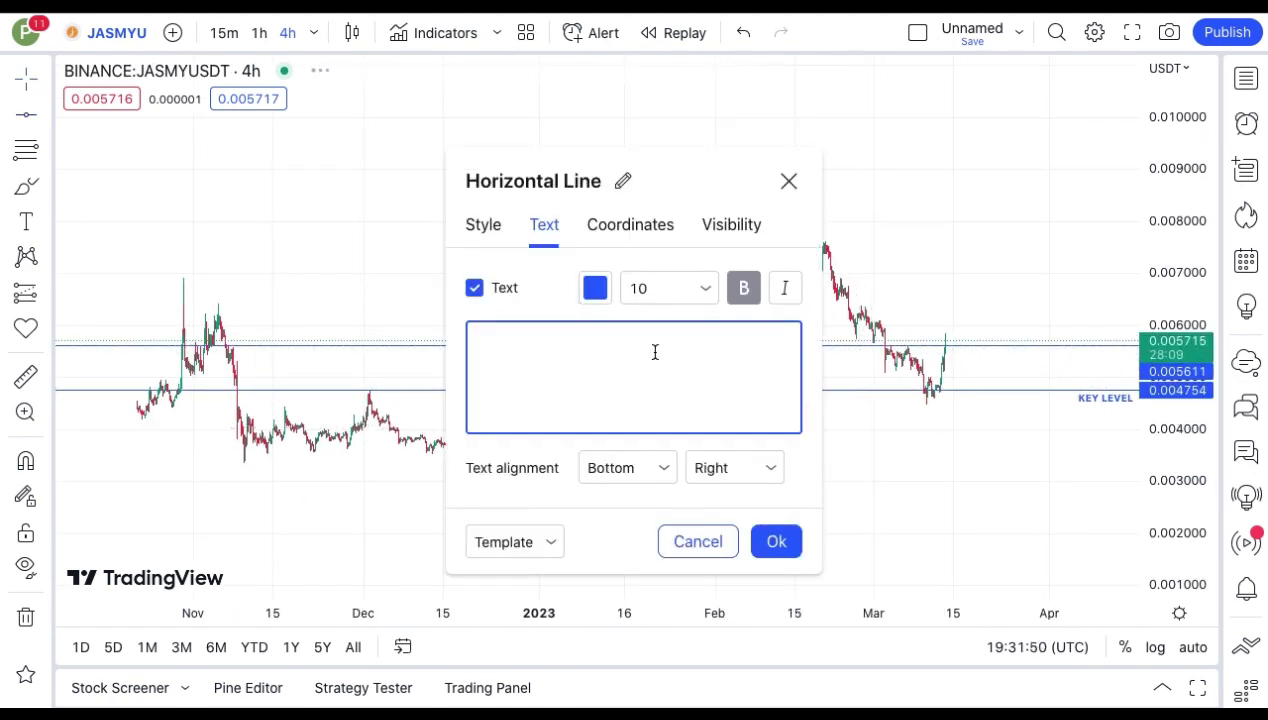
pyautogui.write('KEY LEVEL')
pyautogui.click(776, 541)
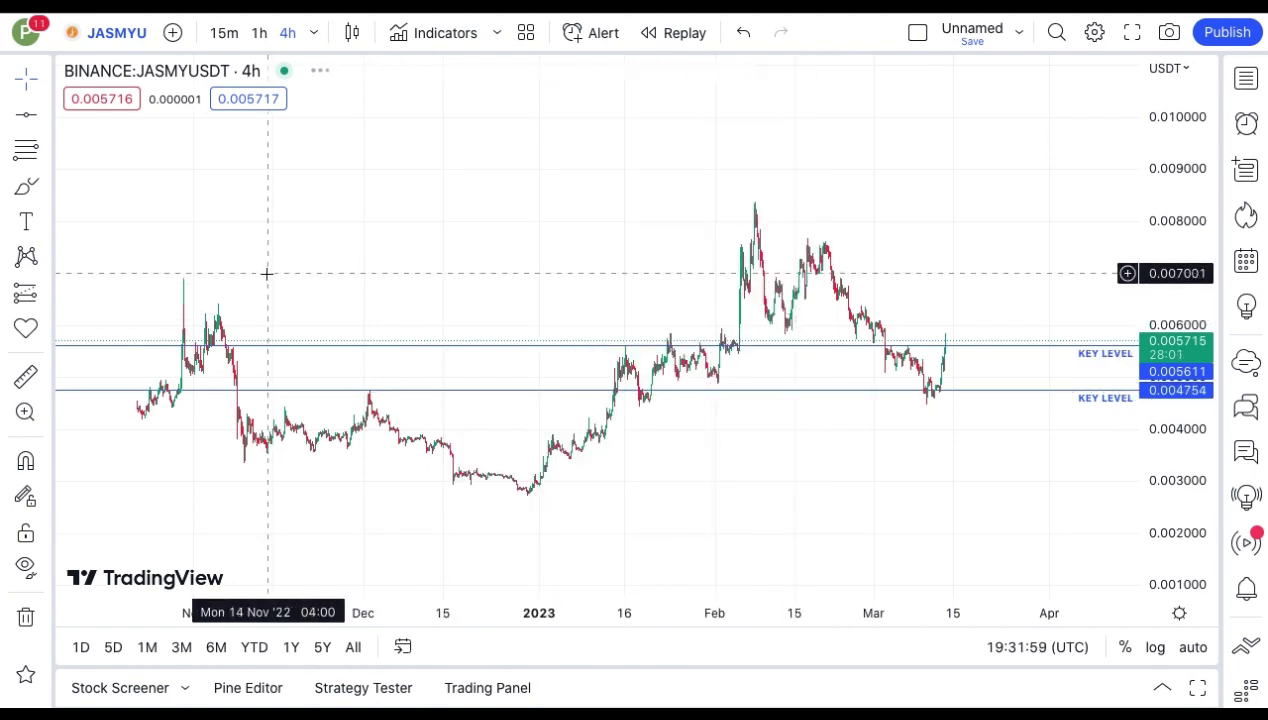
# Step: Draw another horizontal line at 0.006963 and label it KEY LEVEL
pyautogui.click(26, 115)
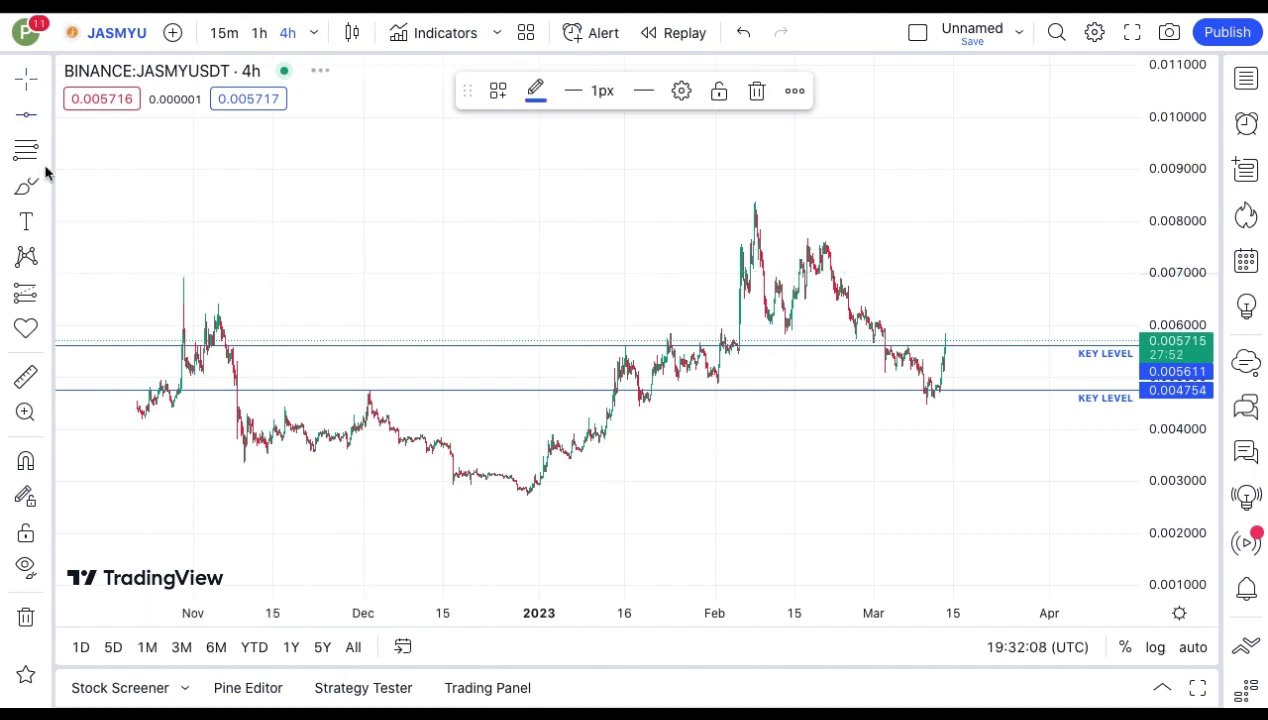
pyautogui.click(26, 115)
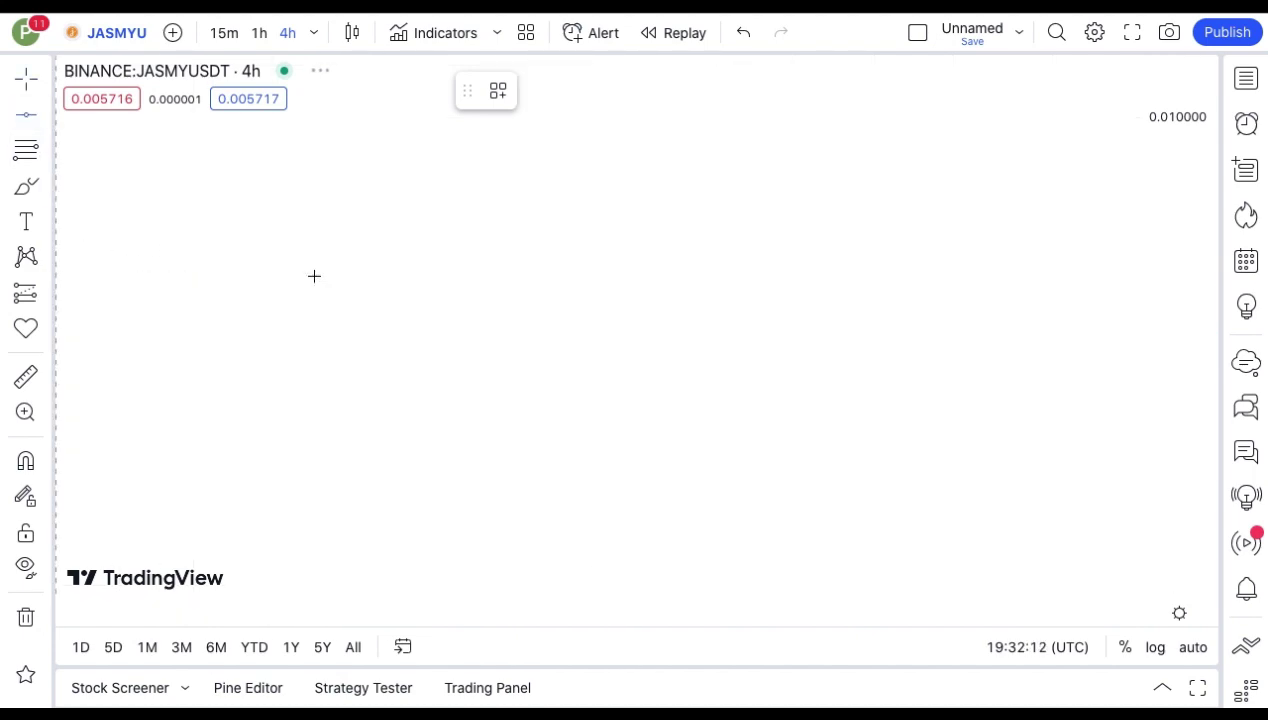
pyautogui.click(597, 469)
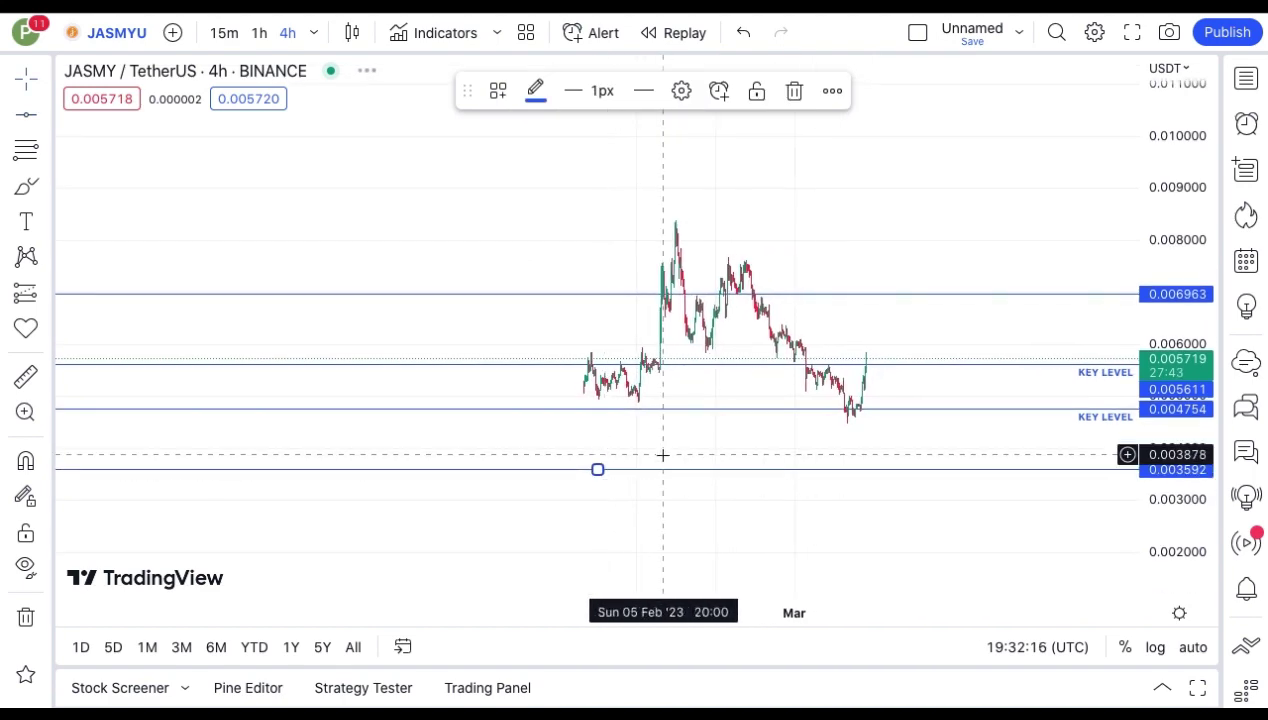
pyautogui.doubleClick(828, 296)
pyautogui.write('KEY LEVE')
pyautogui.press('BackSpace')
pyautogui.press('BackSpace')
pyautogui.press('BackSpace')
pyautogui.press('BackSpace')
pyautogui.write('LEVEL')
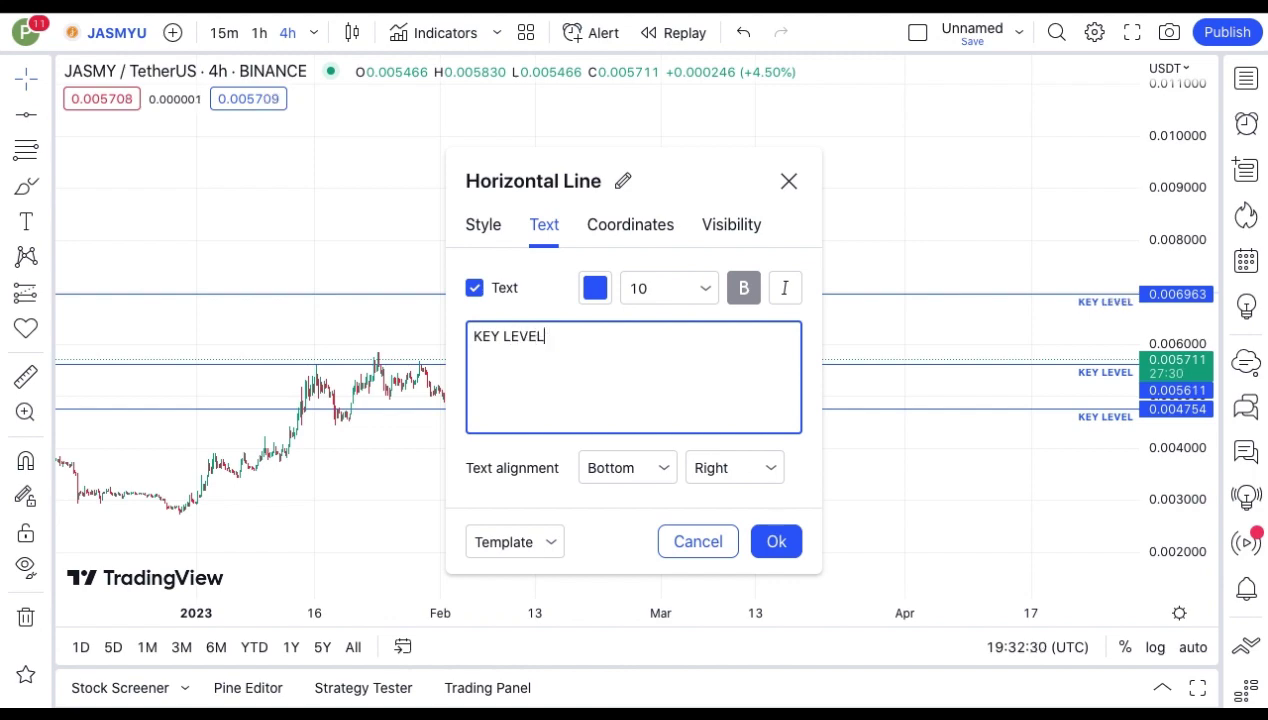
pyautogui.click(787, 541)
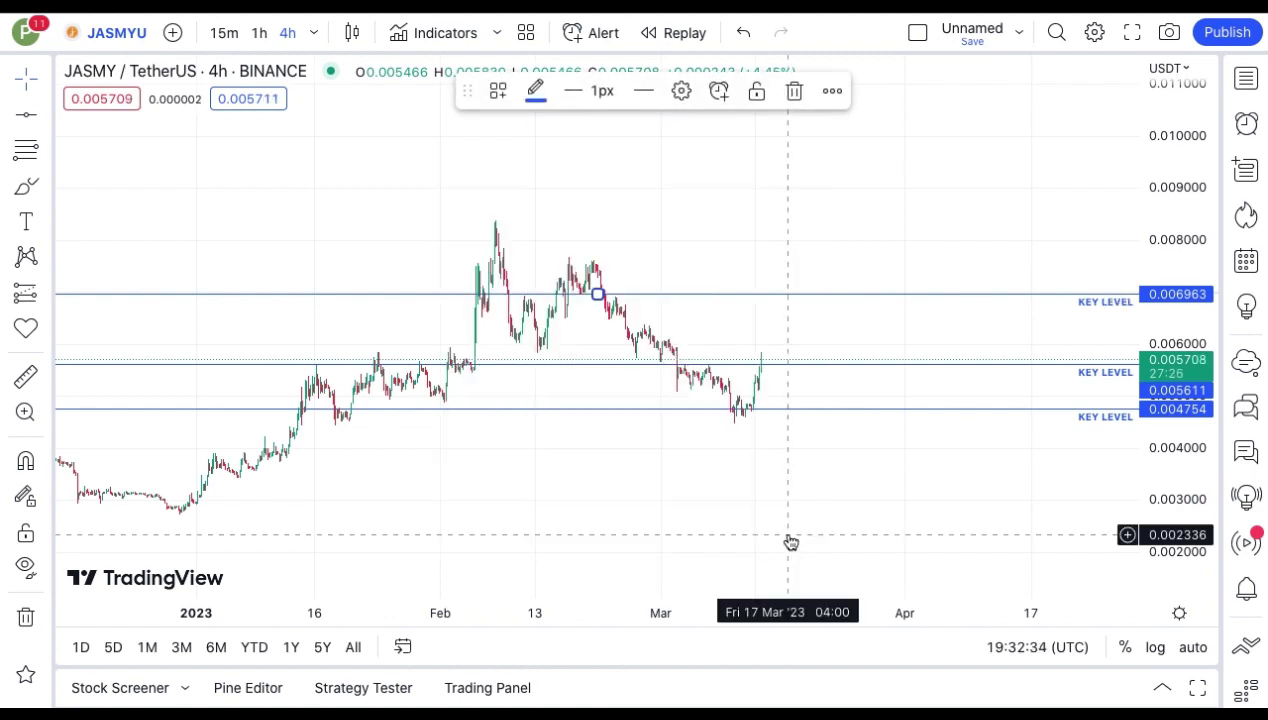
pyautogui.click(575, 218)
pyautogui.scroll(3, 622, 334)
pyautogui.hscroll(-3, 622, 334)
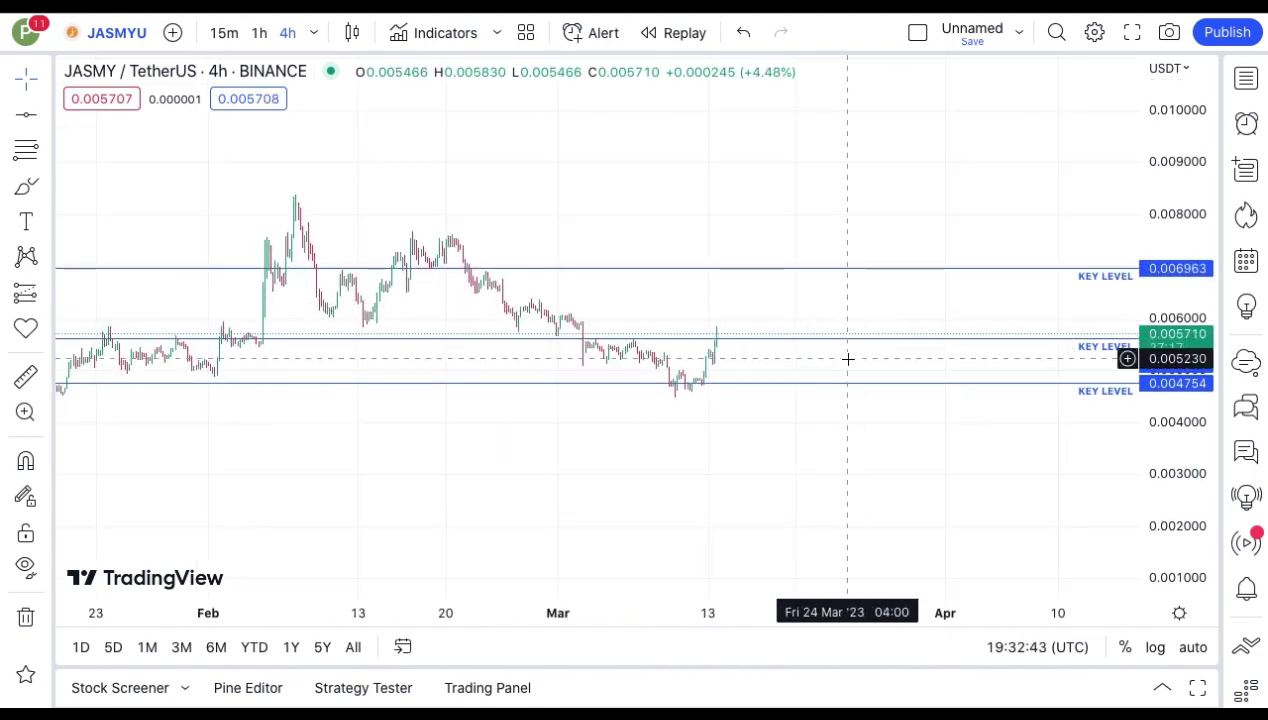
pyautogui.moveTo(1175, 330); pyautogui.dragTo(1175, 240)
pyautogui.scroll(3, 800, 162)
pyautogui.scroll(1, 760, 150)
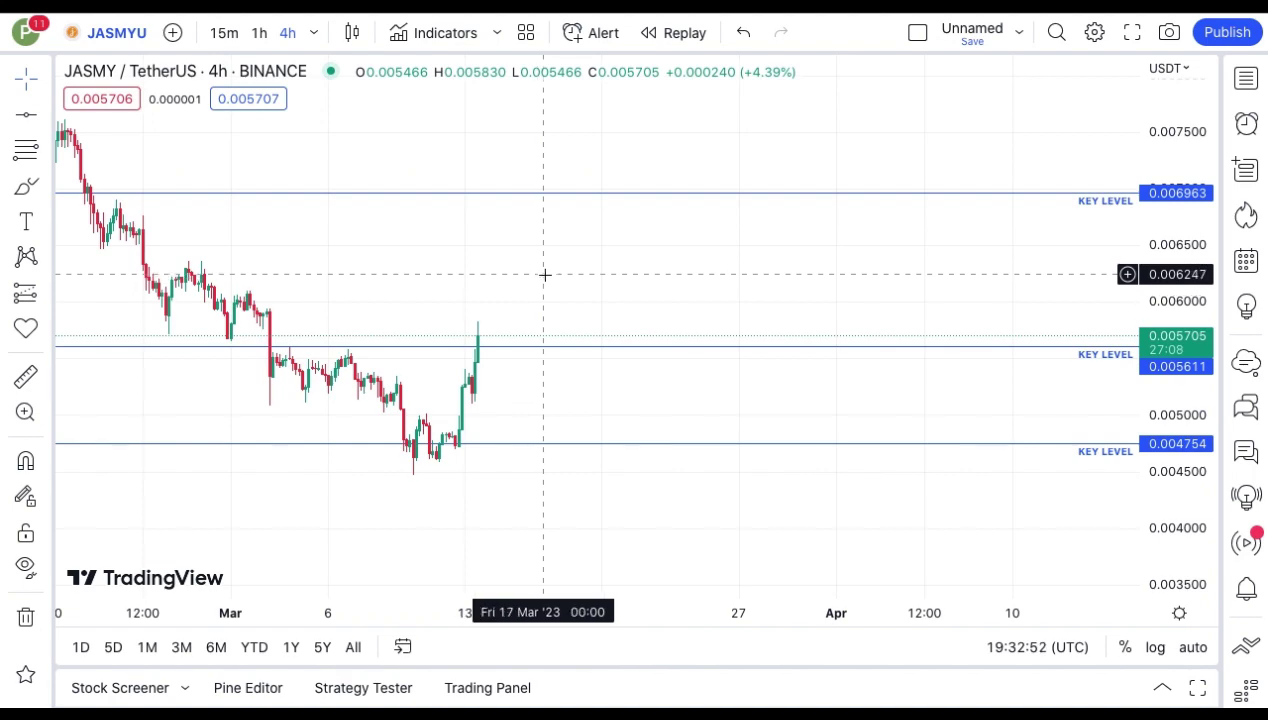
pyautogui.moveTo(549, 274); pyautogui.dragTo(787, 255)
pyautogui.scroll(-2, 781, 245)
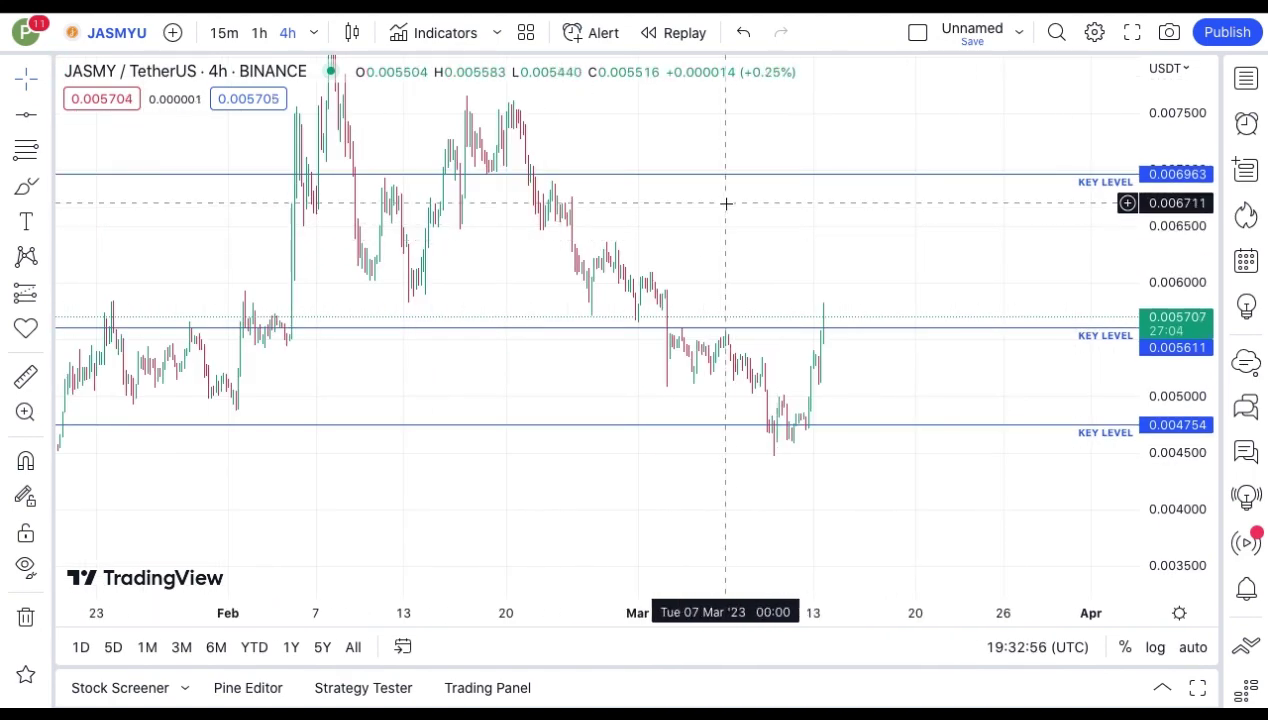
pyautogui.scroll(2, 812, 300)
pyautogui.scroll(1, 804, 297)
pyautogui.scroll(1, 804, 297)
pyautogui.hscroll(-1, 954, 314)
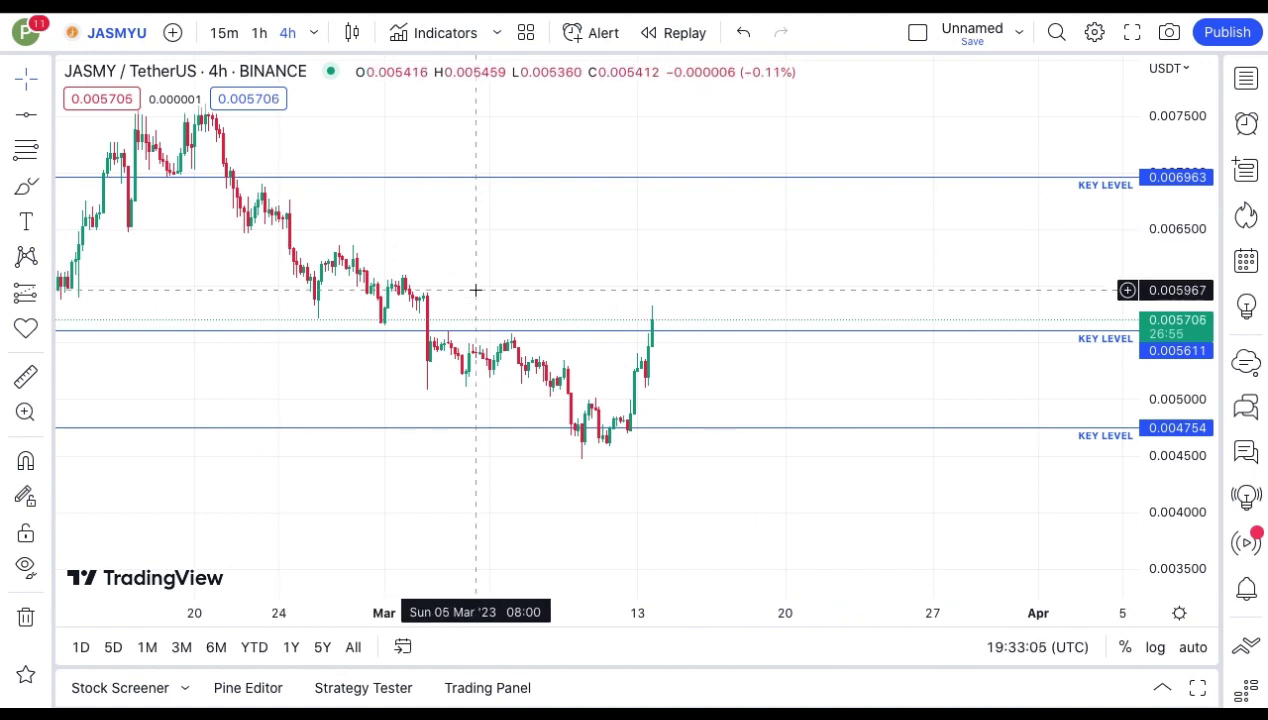
# Step: Draw a callout in the lower right, starting 'In the last few days, we experience'
pyautogui.click(45, 187)
pyautogui.click(45, 221)
pyautogui.click(108, 357)
pyautogui.moveTo(680, 409); pyautogui.dragTo(830, 544)
pyautogui.write('R')
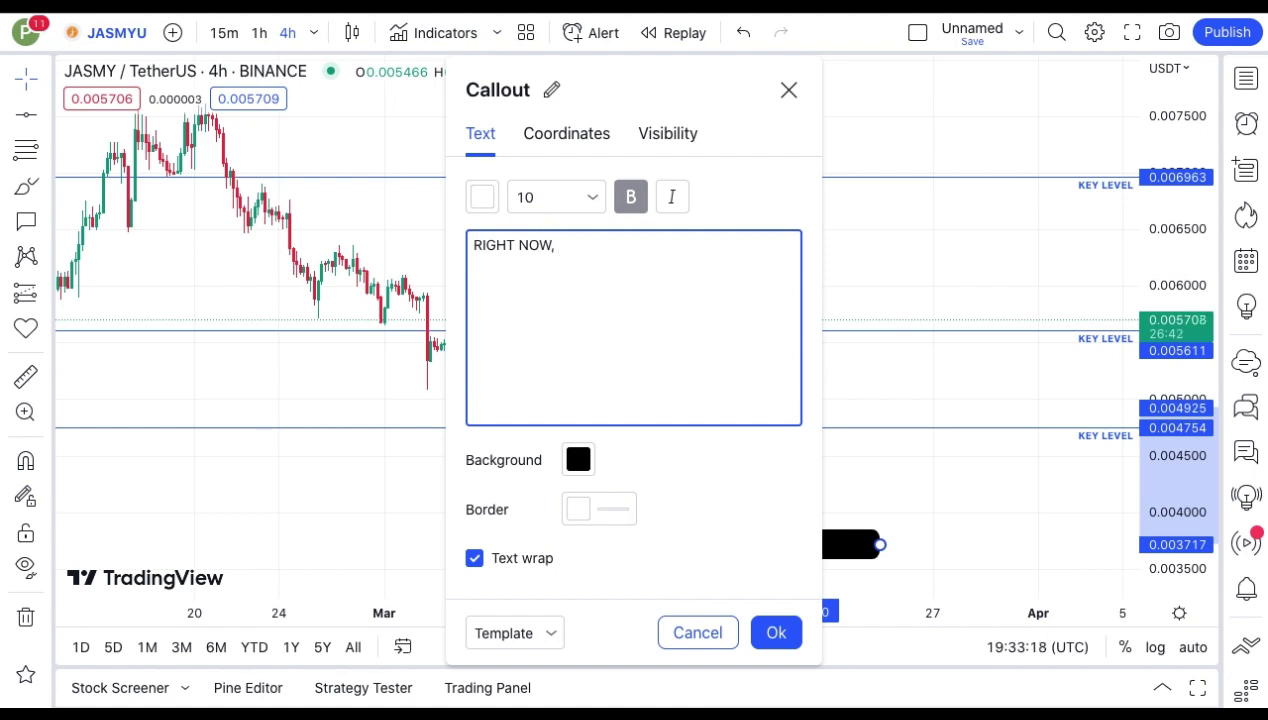
pyautogui.press('BackSpace')
pyautogui.write('IN THE LASTFE')
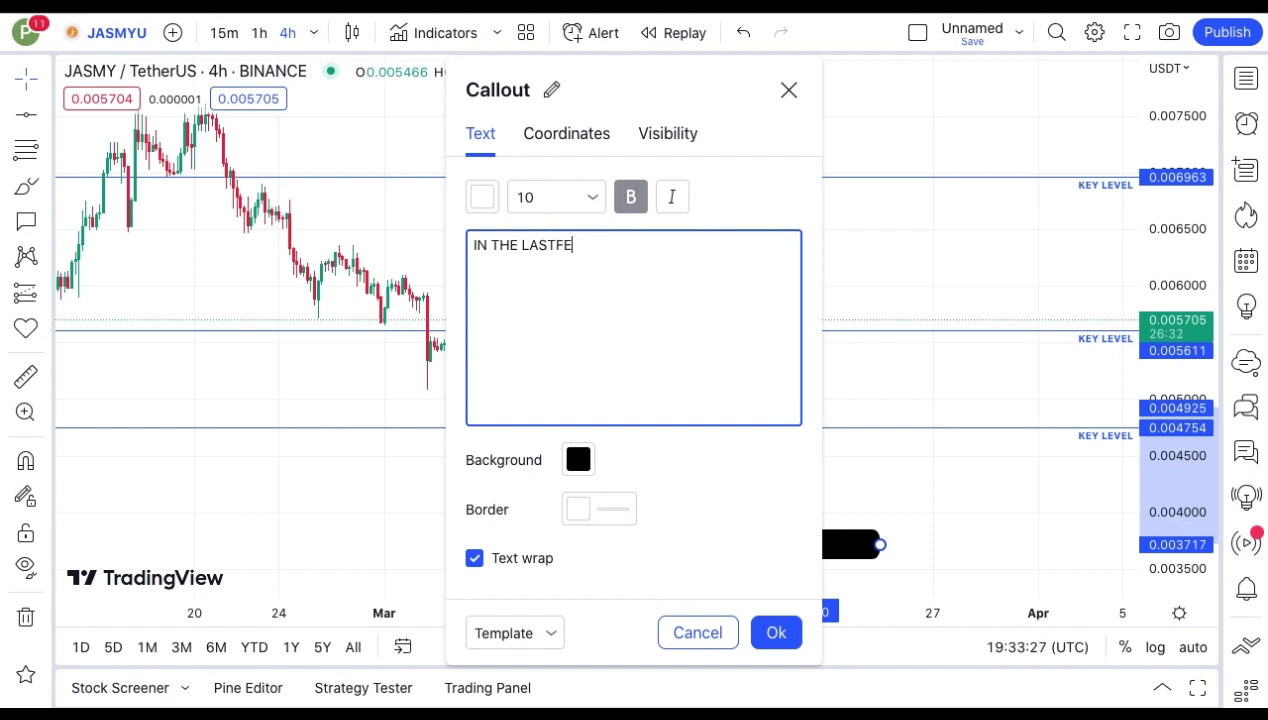
pyautogui.press('BackSpace')
pyautogui.press('BackSpace')
pyautogui.write('W DAYS, W')
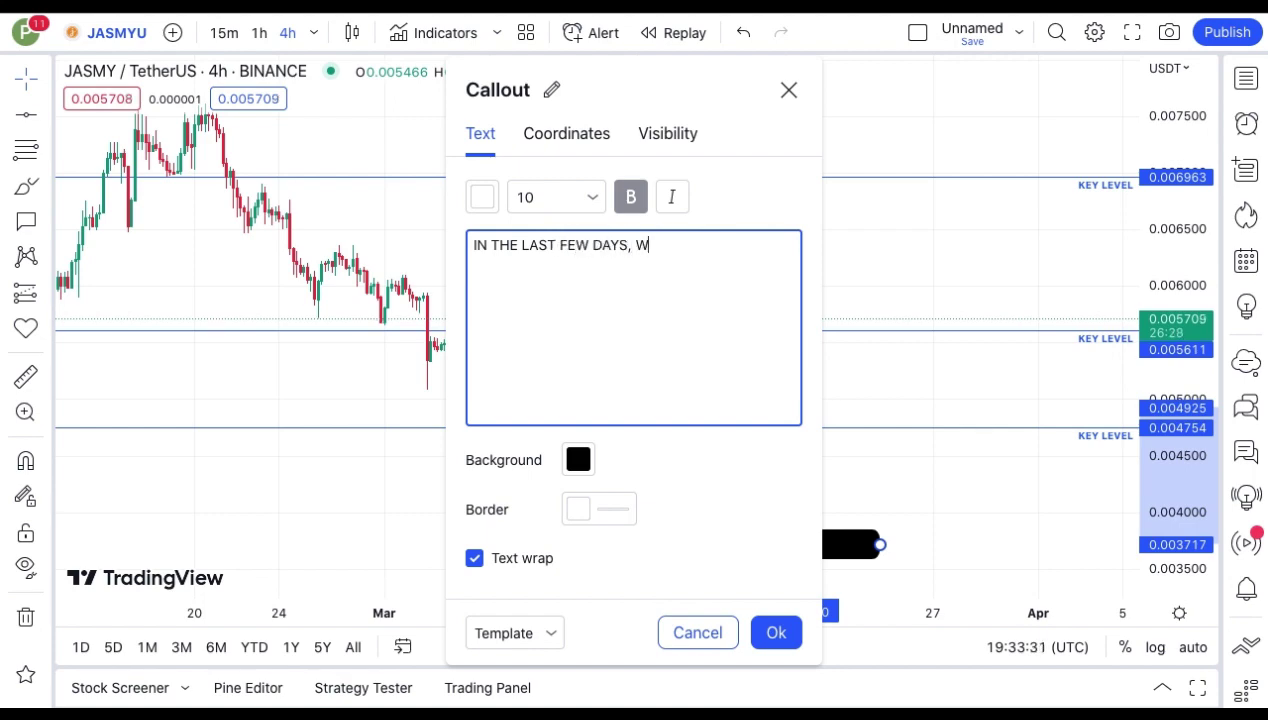
pyautogui.write('E EXPRIENC')
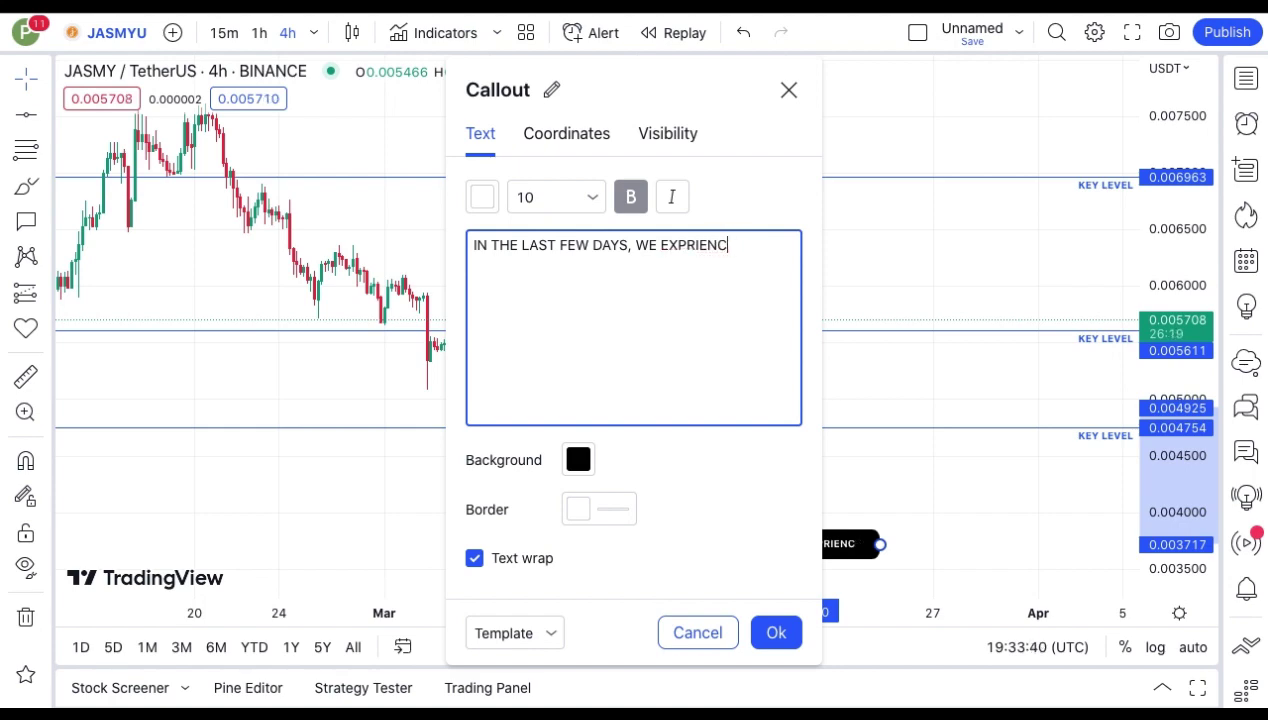
pyautogui.press('BackSpace')
pyautogui.press('BackSpace')
pyautogui.press('BackSpace')
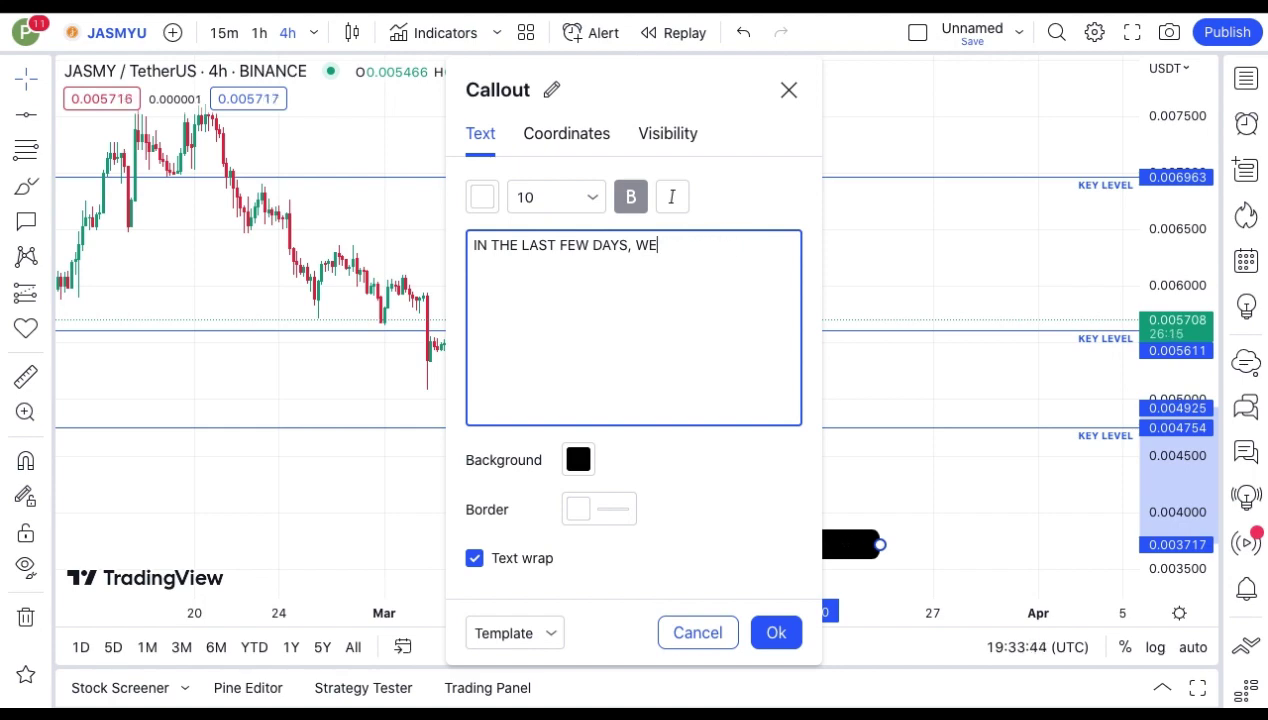
pyautogui.press('BackSpace')
pyautogui.press('BackSpace')
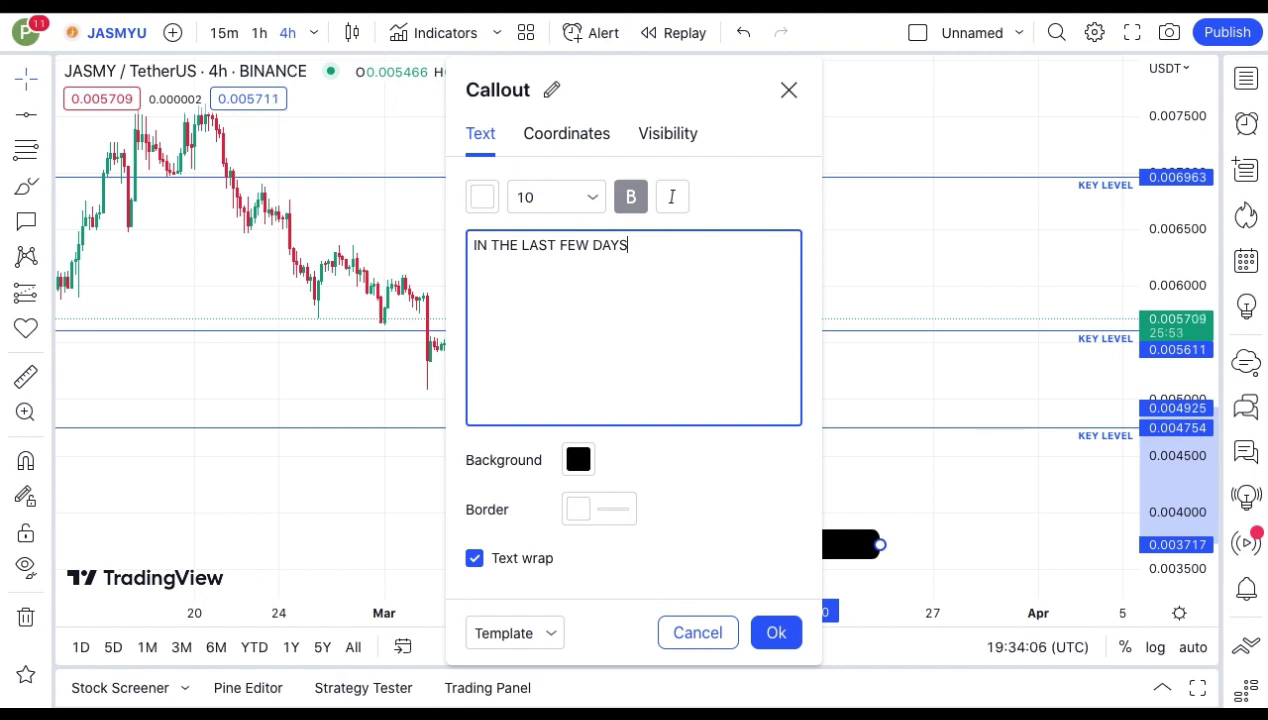
pyautogui.write(',WE EXPERIENC')
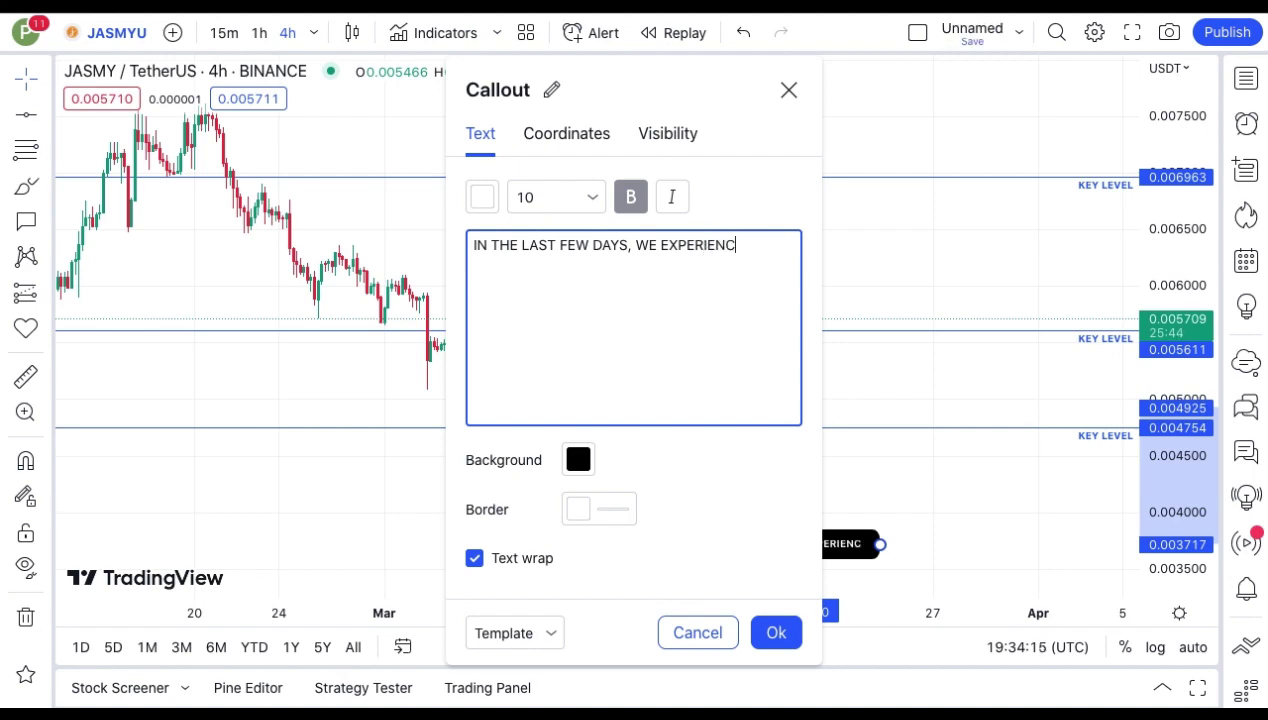
pyautogui.write('E.')
# Step: Continue the callout: a dump, everything changed for Bitcoin and altcoins as buyers start hopping in
pyautogui.press('BackSpace')
pyautogui.press('BackSpace')
pyautogui.write('A DWON')
pyautogui.press('BackSpace')
pyautogui.press('BackSpace')
pyautogui.press('BackSpace')
pyautogui.write('UMP')
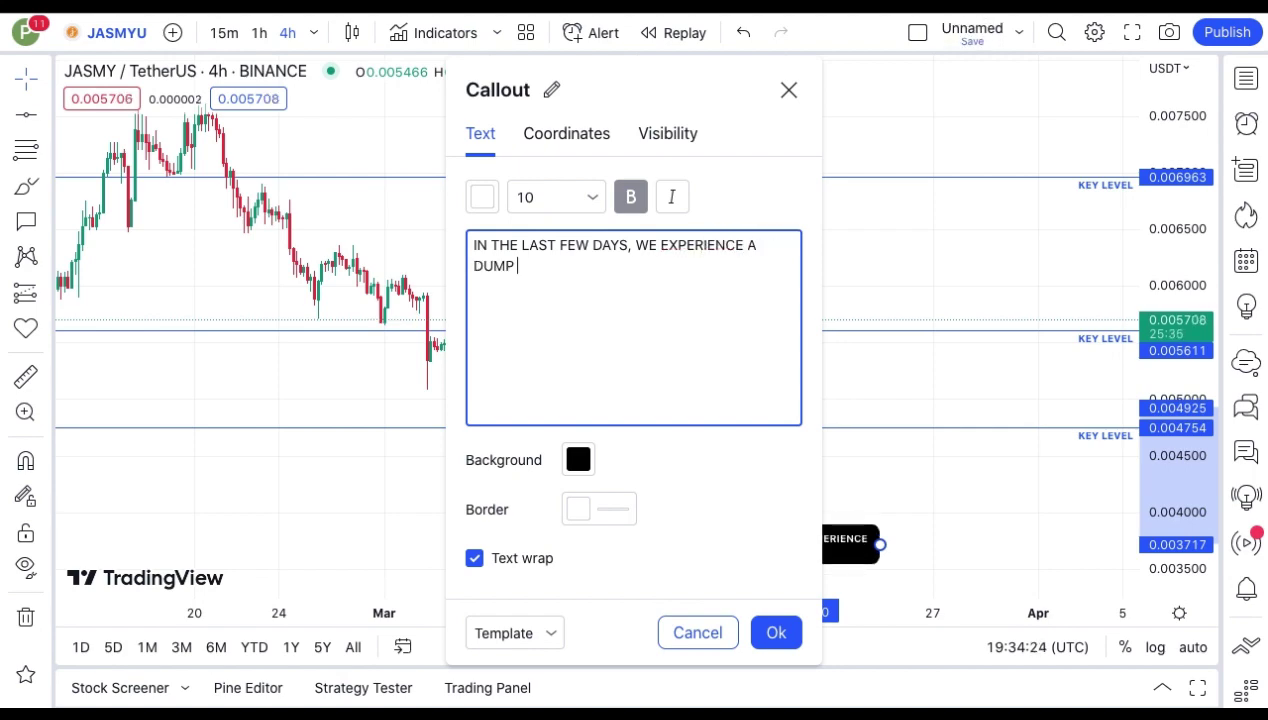
pyautogui.write(' IN THE ')
pyautogui.write('AS')
pyautogui.press('BackSpace')
pyautogui.press('BackSpace')
pyautogui.press('BackSpace')
pyautogui.write('PRICE BUT FEW')
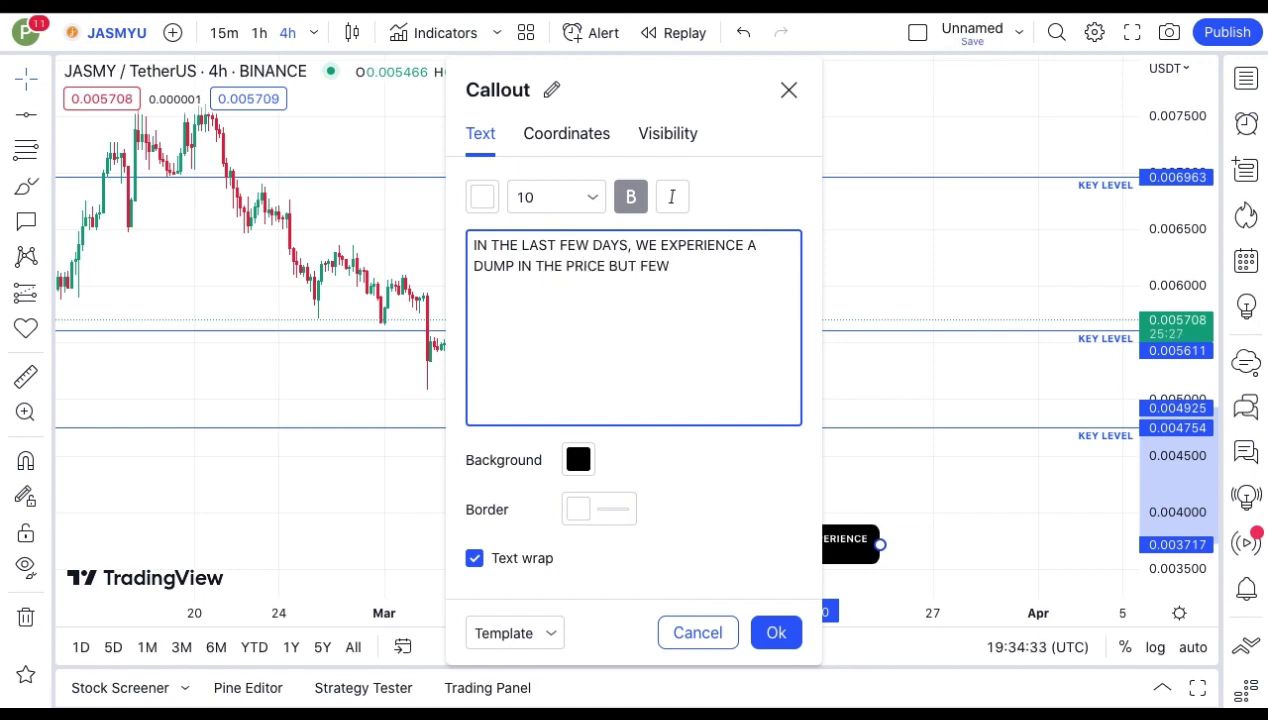
pyautogui.write('OURS AGOM')
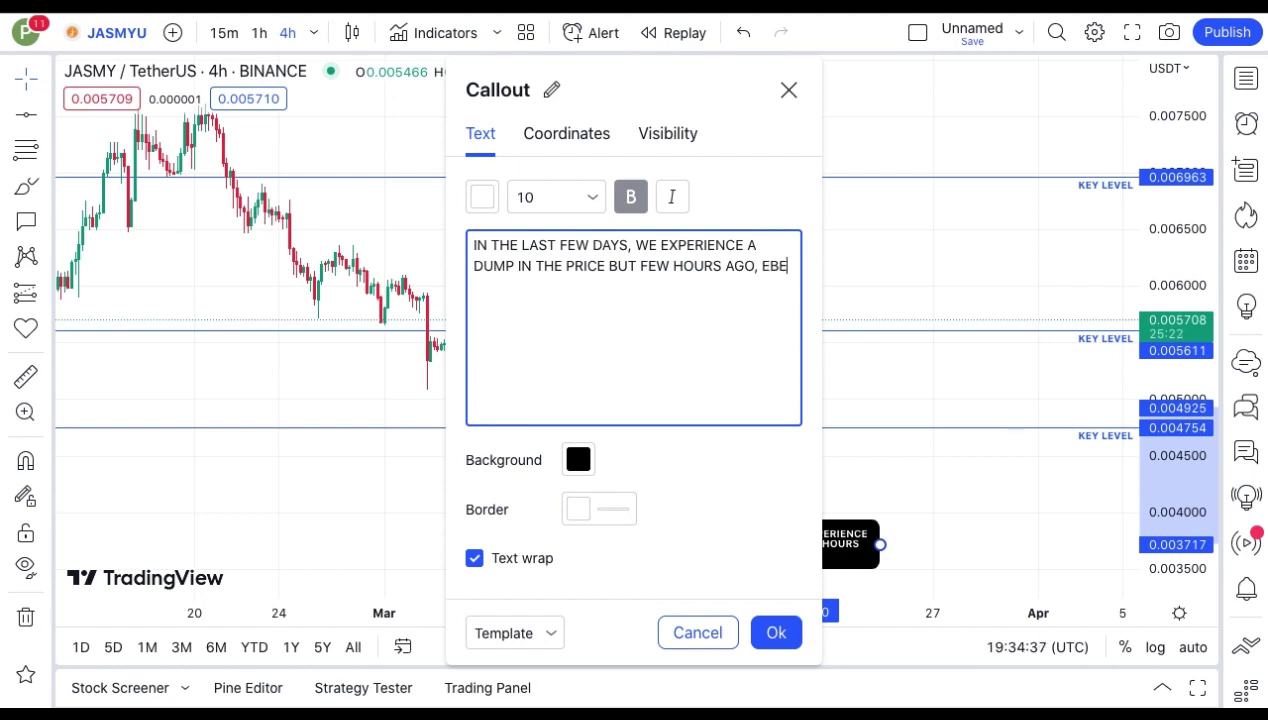
pyautogui.press('BackSpace')
pyautogui.press('BackSpace')
pyautogui.write('VERYTHING CHANGED FOR')
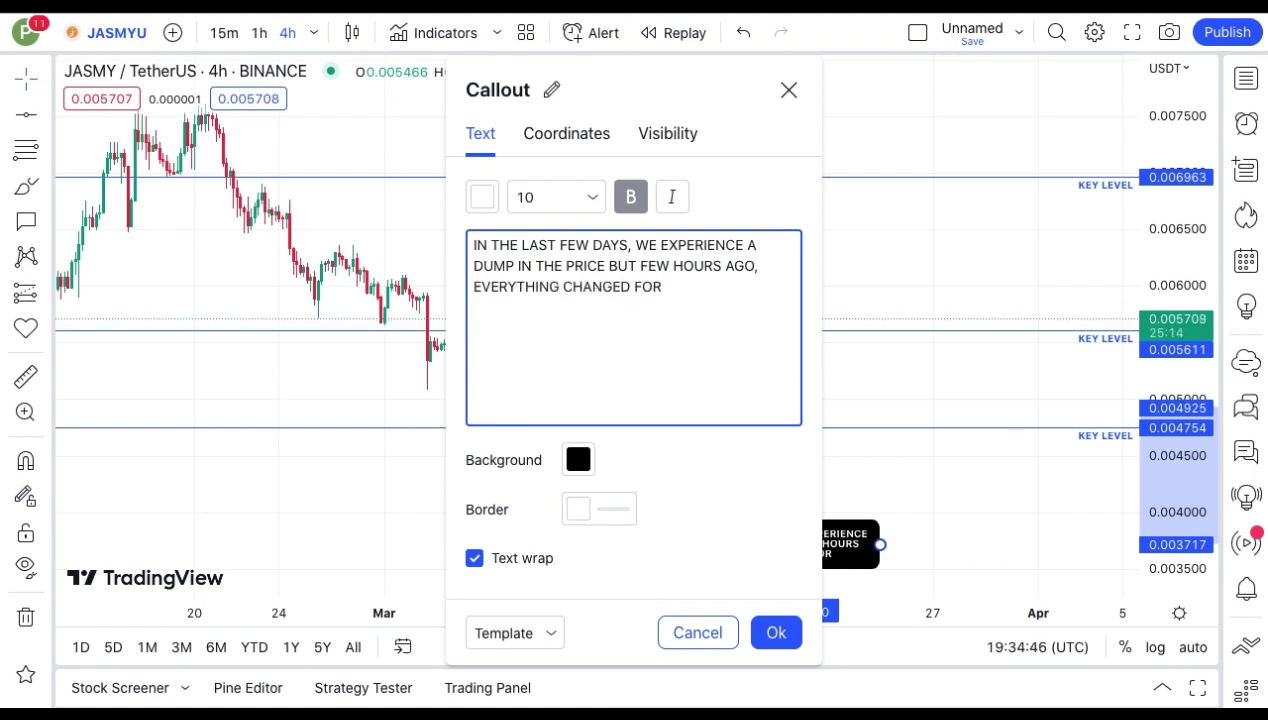
pyautogui.write(' BITCOIN AND OTHER ALTCOIN')
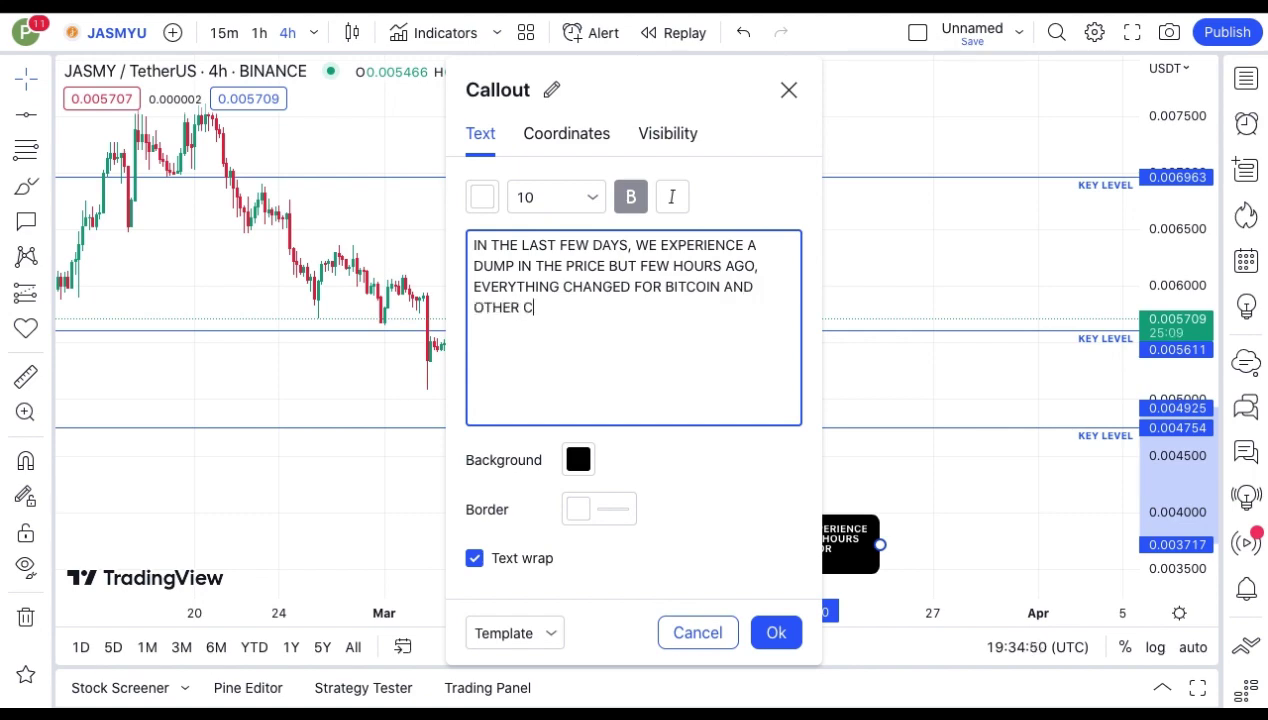
pyautogui.write('S AS BUYERS START HO')
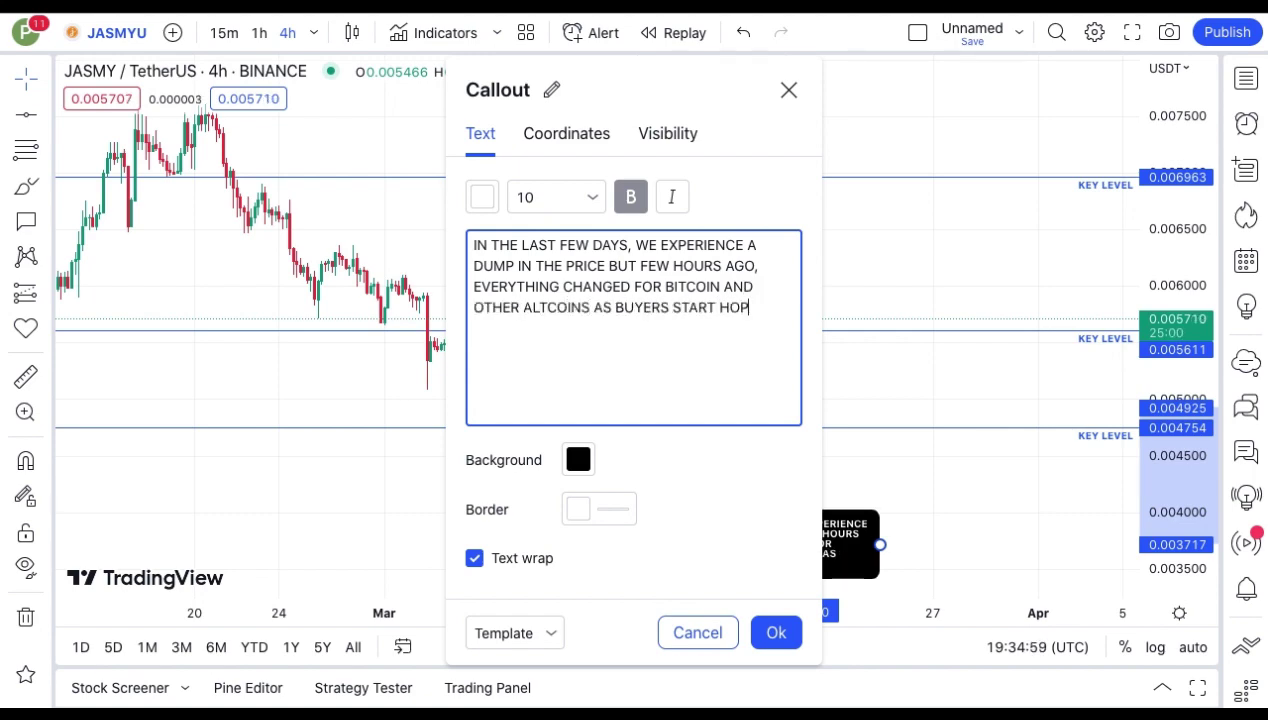
pyautogui.write('PING IN')
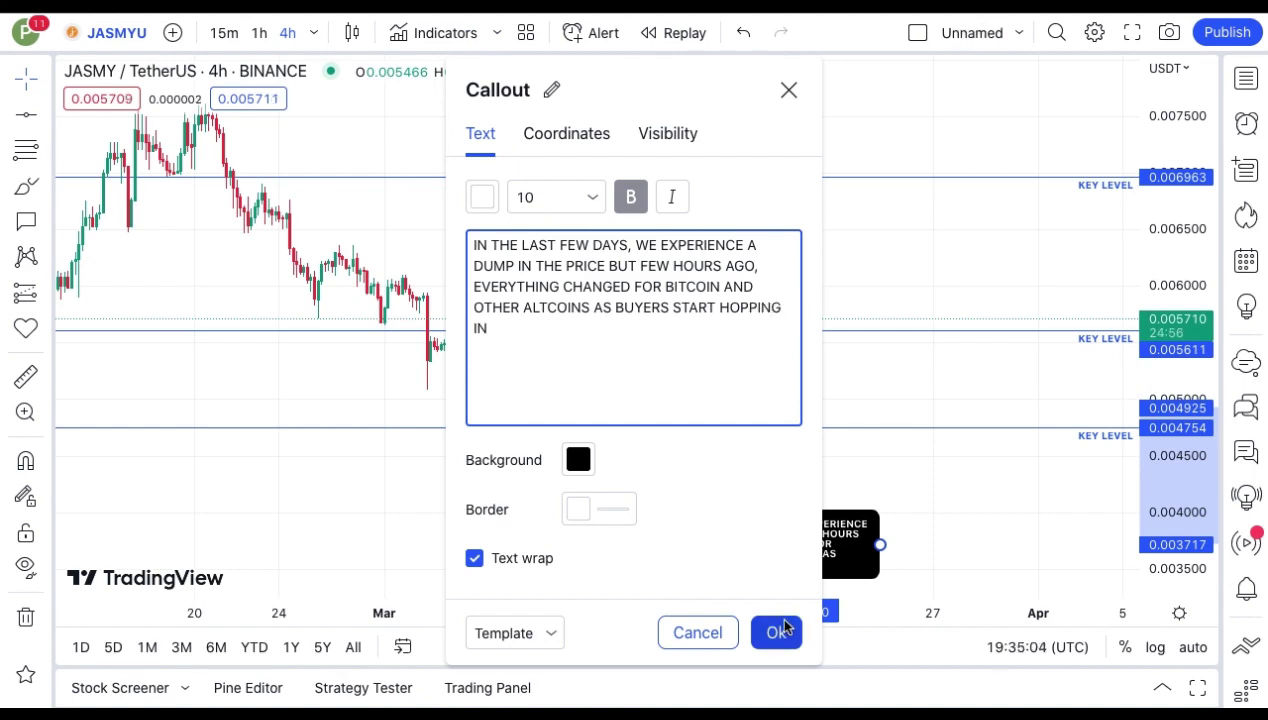
# Step: Confirm the dump-explanation callout and pan the chart sideways
pyautogui.click(776, 632)
pyautogui.scroll(1, 750, 345)
pyautogui.scroll(3, 684, 347)
pyautogui.scroll(-2, 684, 347)
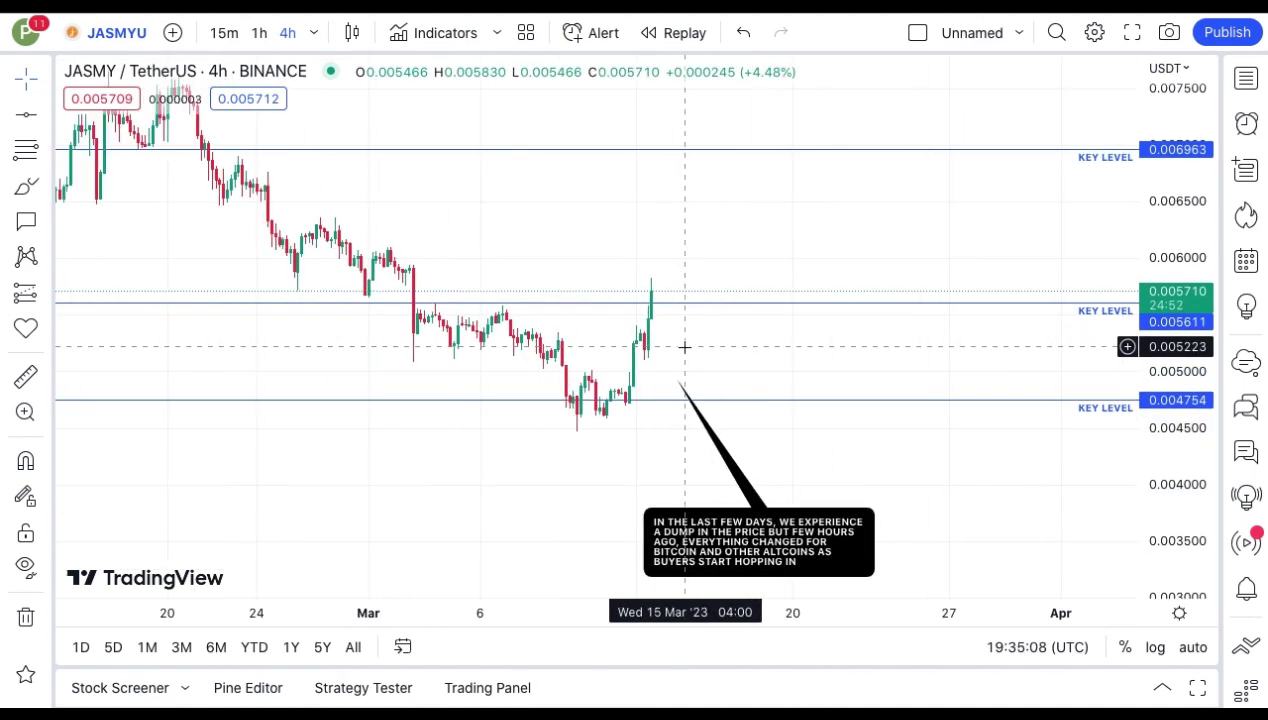
pyautogui.moveTo(695, 376); pyautogui.dragTo(585, 380)
# Step: Add a callout at the March low: 'If you checked, you'd see JASMY gave us a bullish signal…'
pyautogui.click(570, 375)
pyautogui.scroll(2, 354, 467)
pyautogui.moveTo(354, 467); pyautogui.dragTo(552, 371)
pyautogui.click(381, 326)
pyautogui.write('IF YOU CHECKED, ')
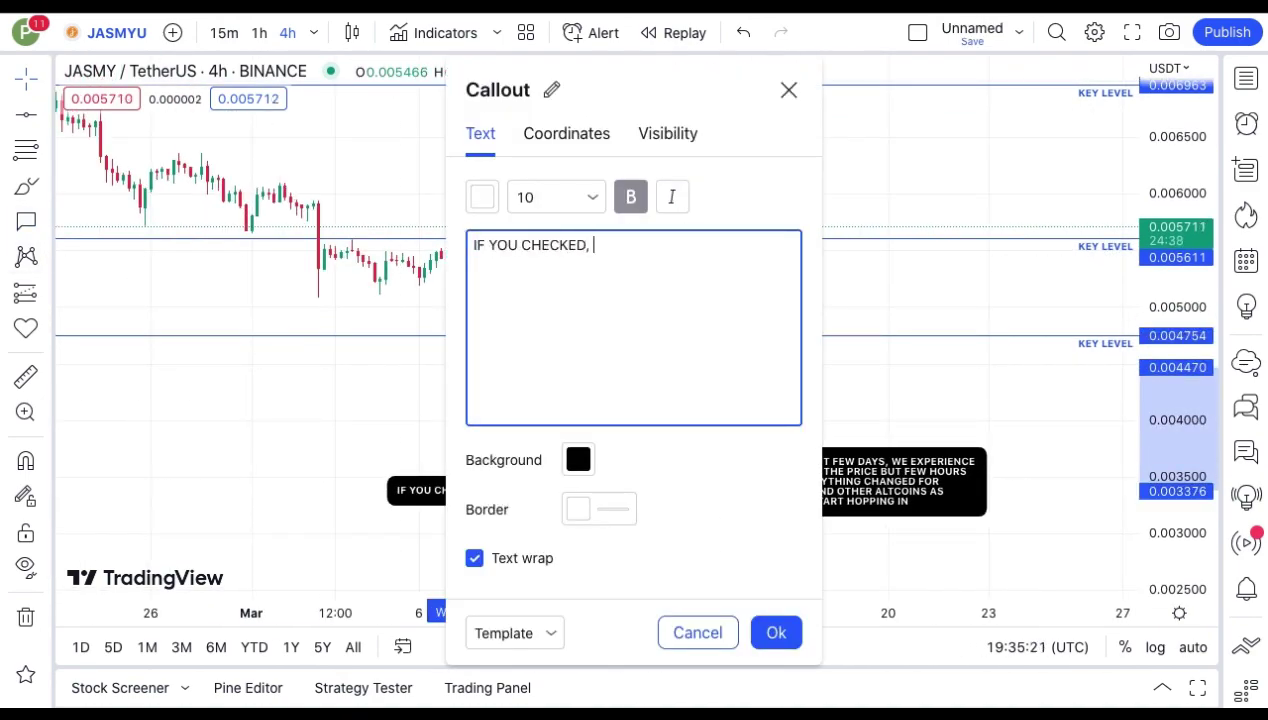
pyautogui.write("YOU'D SEE JASM")
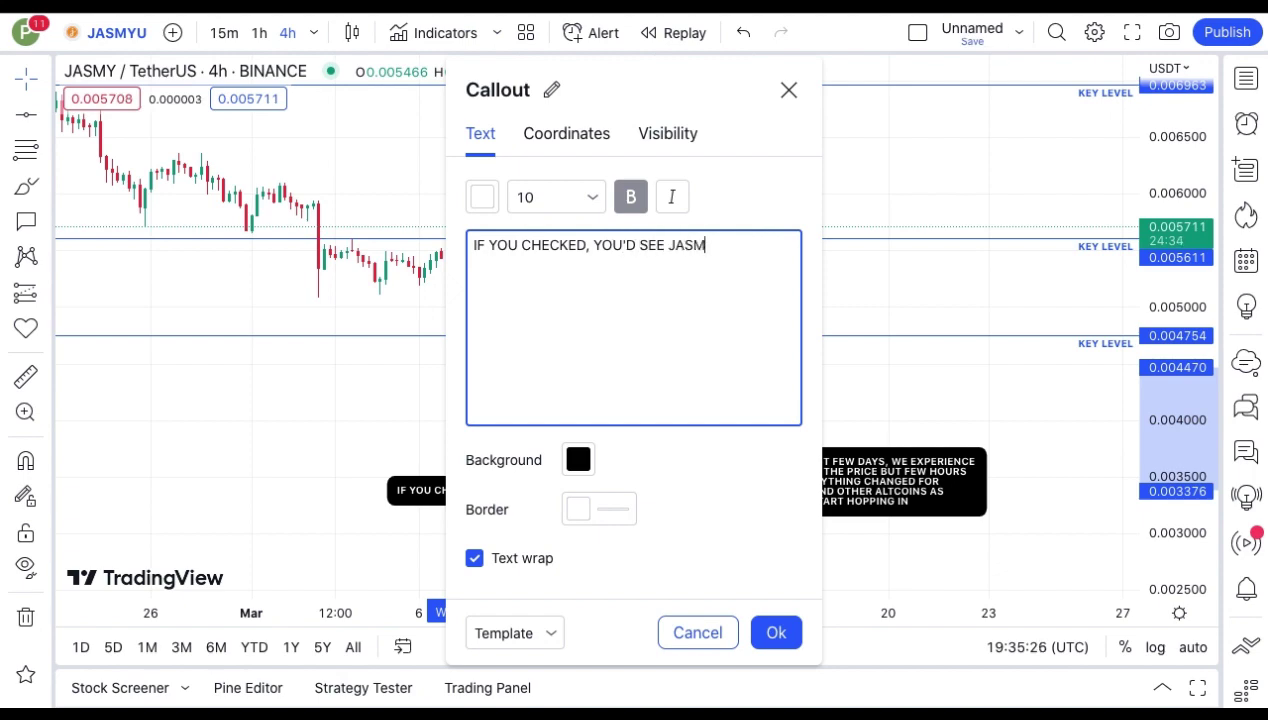
pyautogui.write('Y GAVE US A BULLISH')
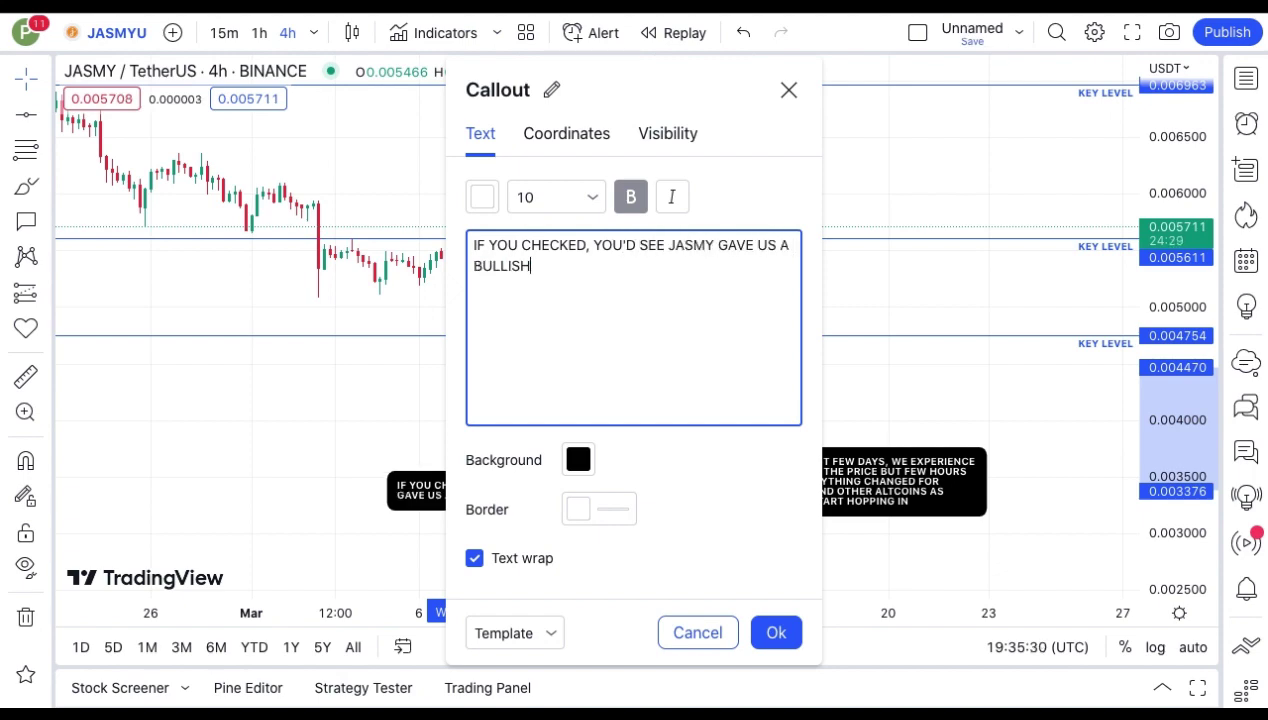
pyautogui.write(' SIGNAL BEFORE IT WEN')
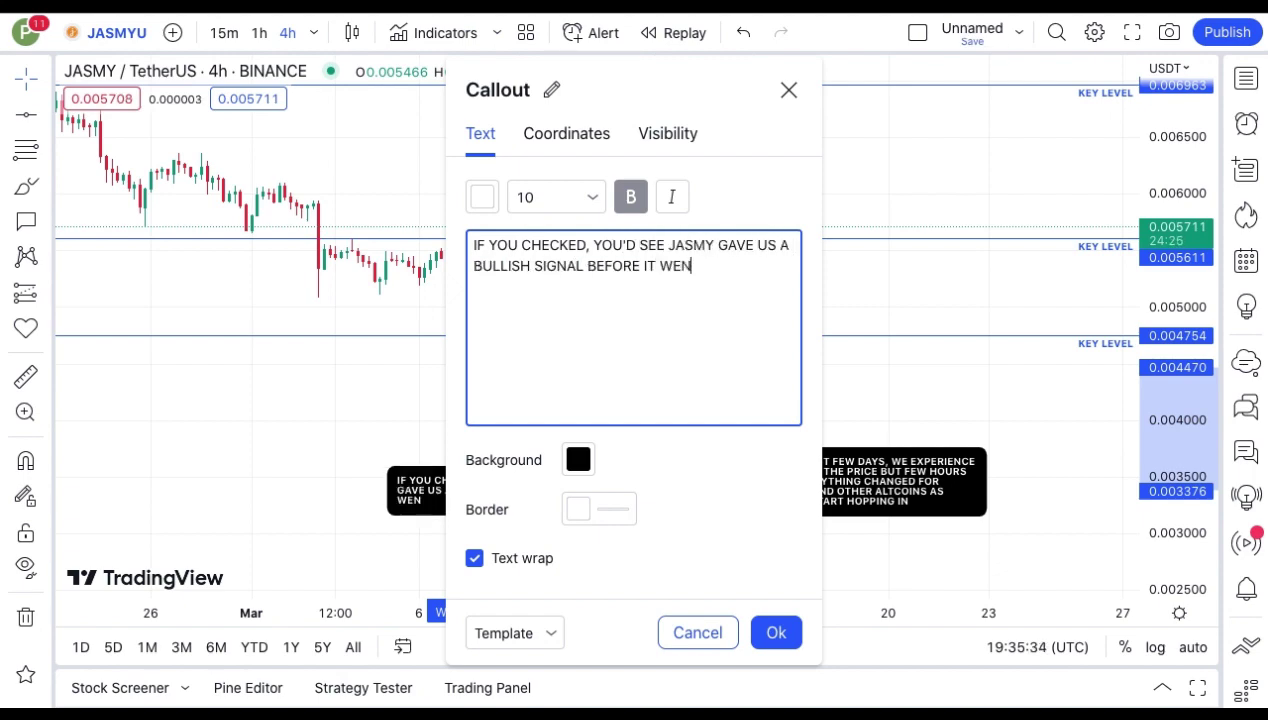
pyautogui.write('T UP... THAT ')
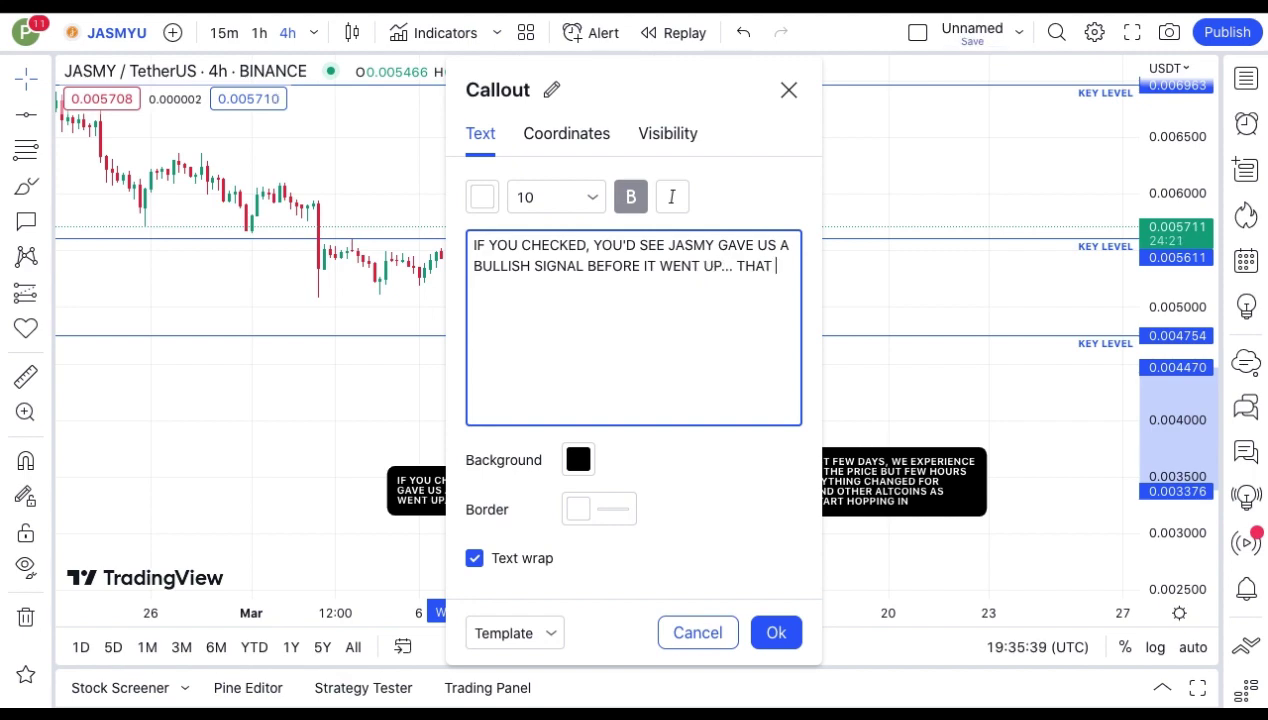
pyautogui.write('IS THE TRIPLE')
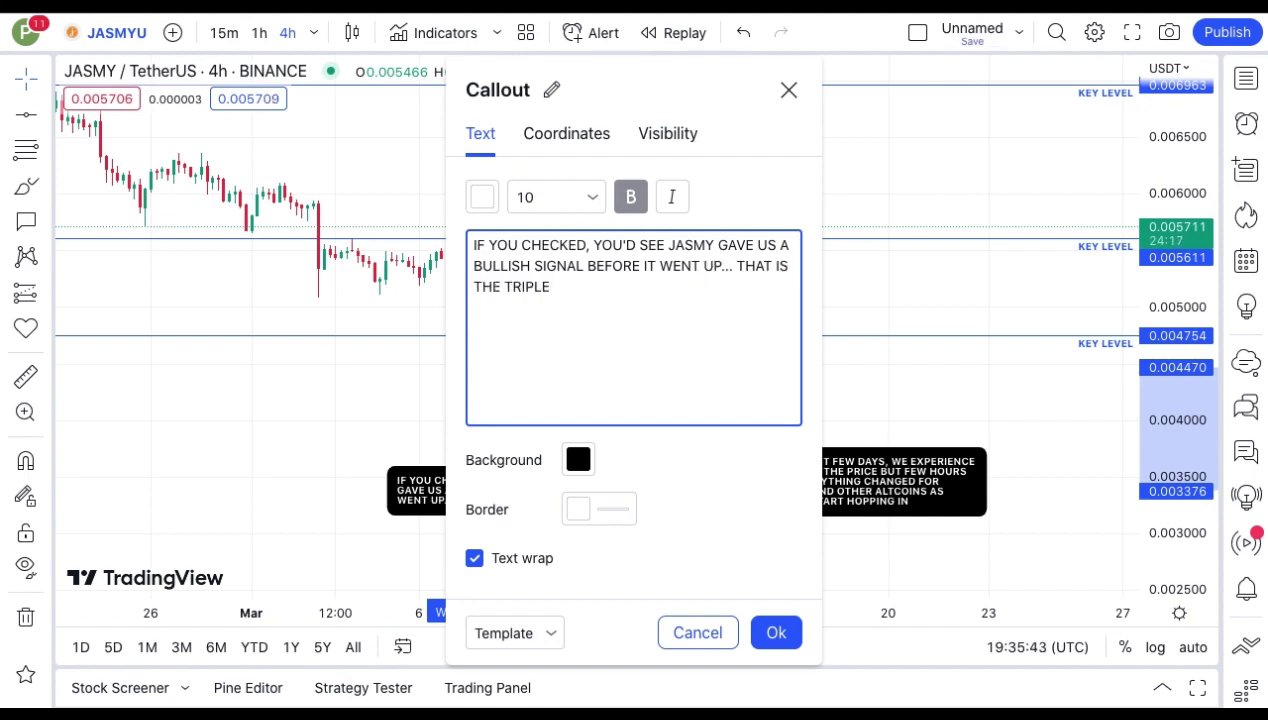
pyautogui.write(' BOTTOM CHART PATTERN')
# Step: Confirm the triple-bottom callout text and move its box slightly lower
pyautogui.click(776, 632)
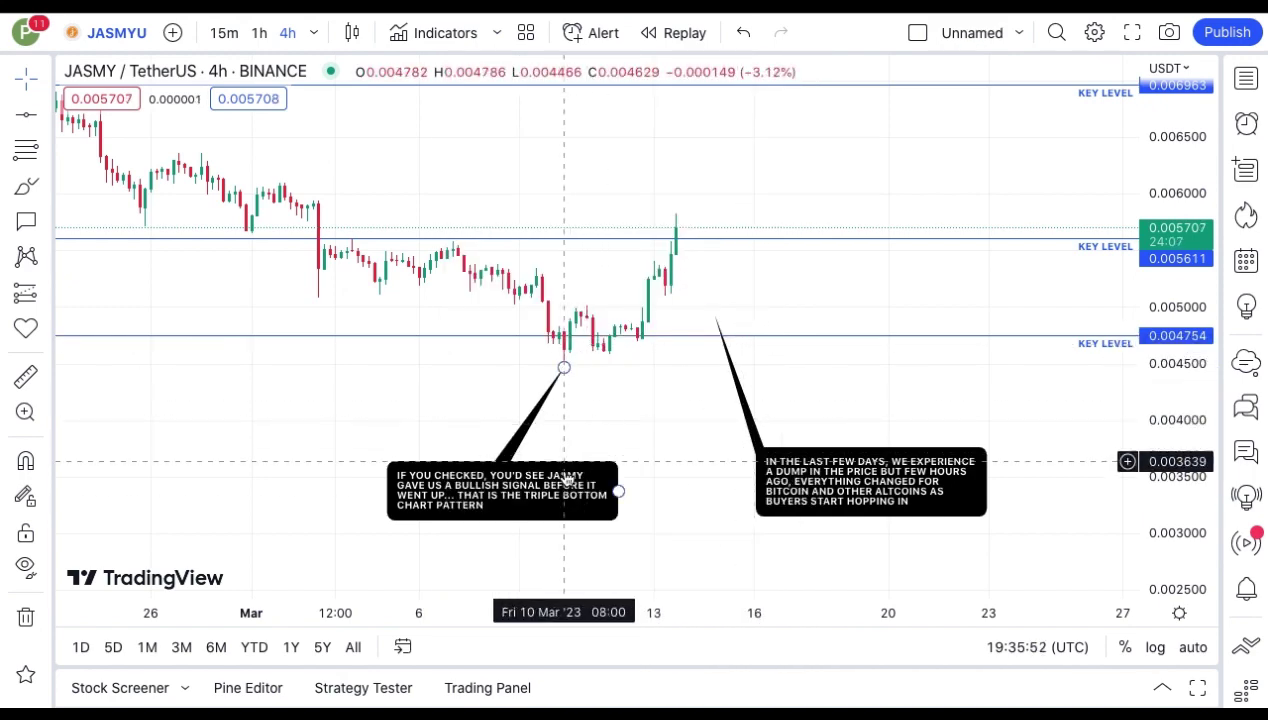
pyautogui.moveTo(564, 484); pyautogui.dragTo(570, 519)
pyautogui.click(648, 455)
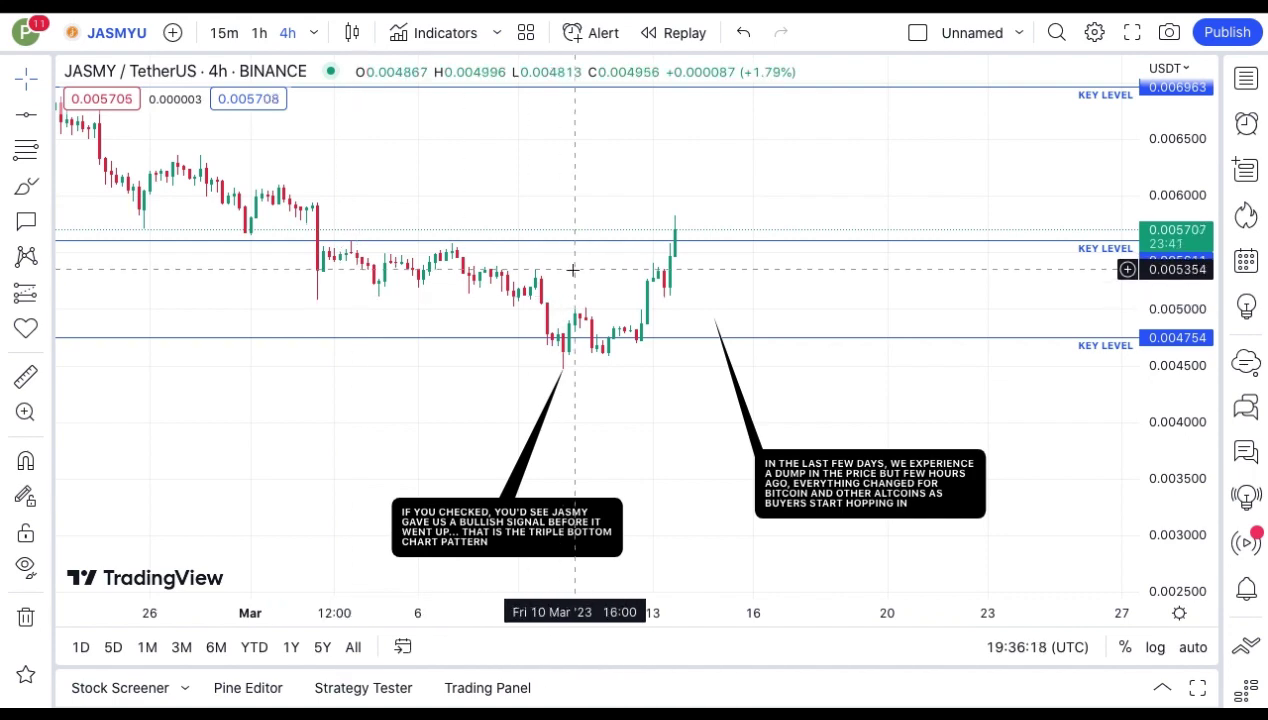
# Step: Add a top callout saying look for buying opportunities because buyers are now in control
pyautogui.click(26, 221)
pyautogui.click(646, 351)
pyautogui.click(836, 207)
pyautogui.write('SO WITH THIS, I TH')
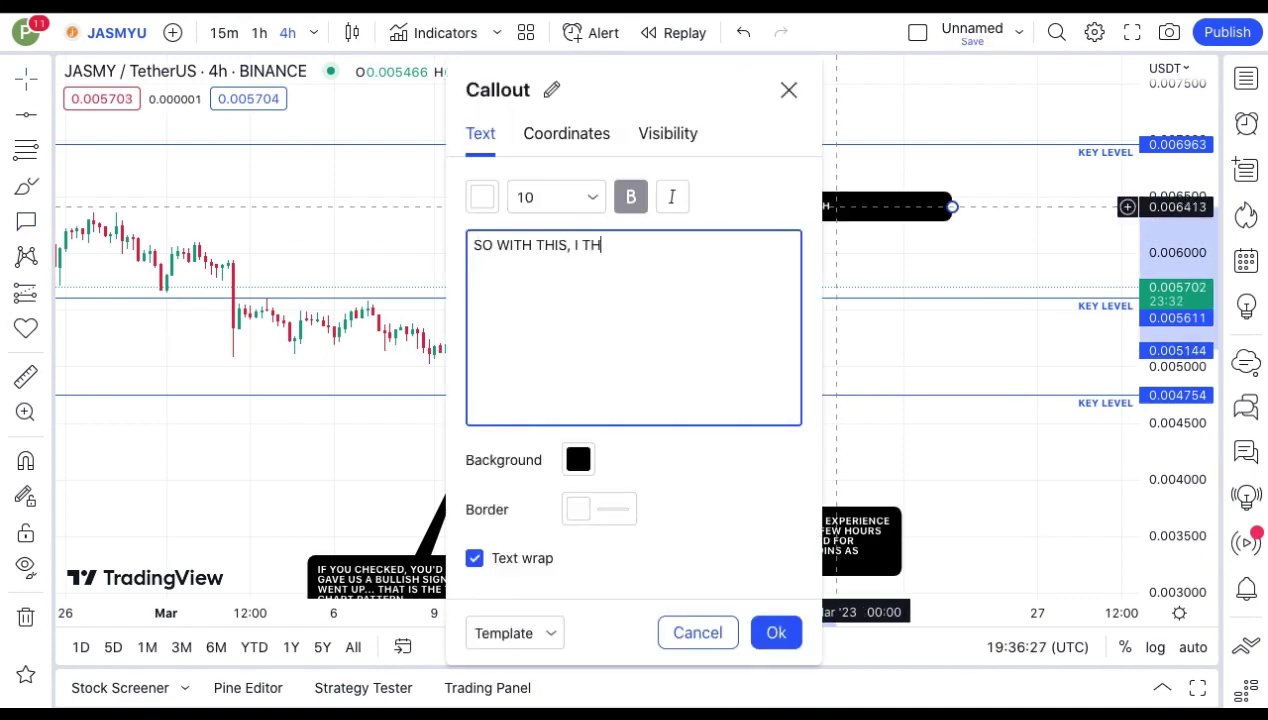
pyautogui.write('INK WE HAVE R')
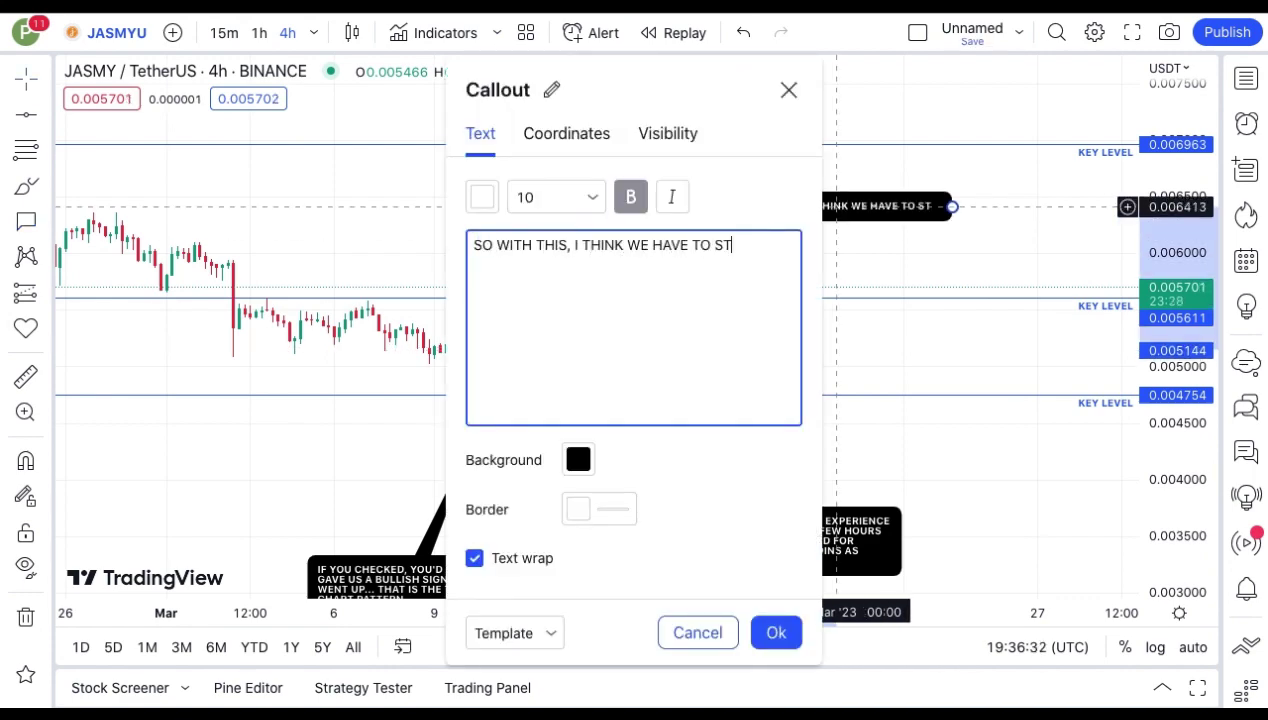
pyautogui.write('OP LOOKING FOR A SELLING OPPORTUNITY AND START L')
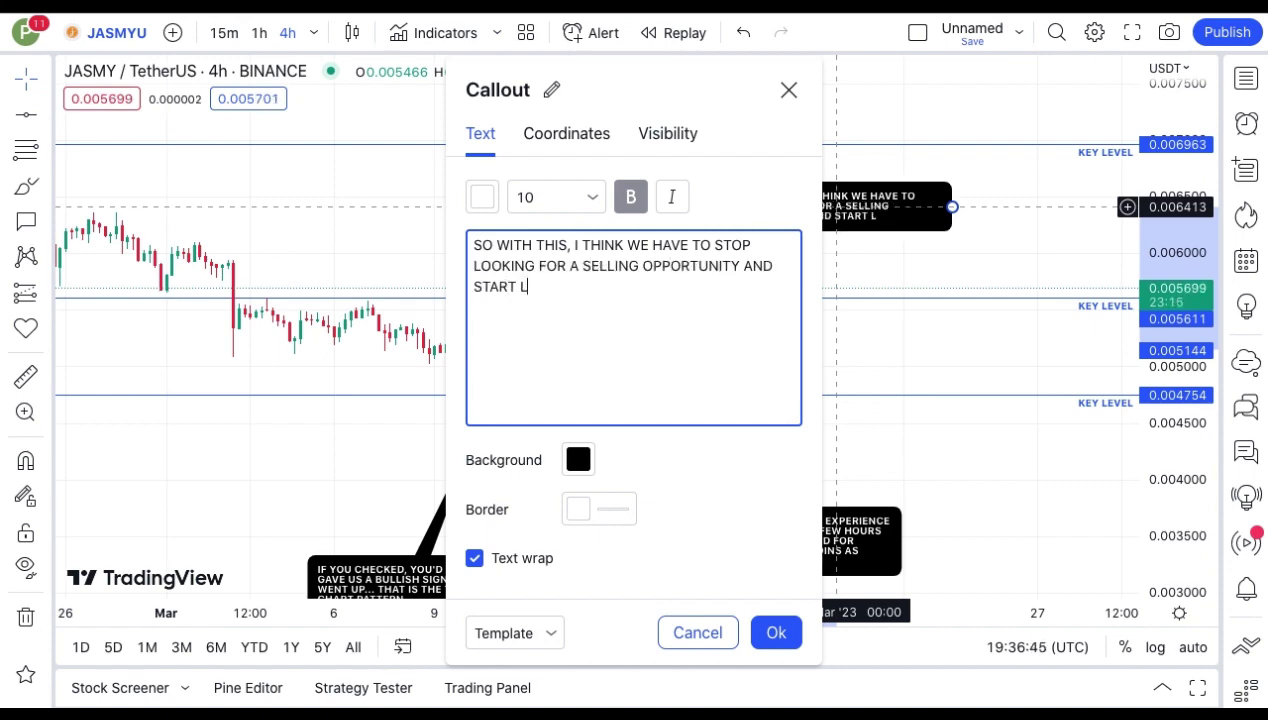
pyautogui.write('OOKING FOR A BUYING OPP')
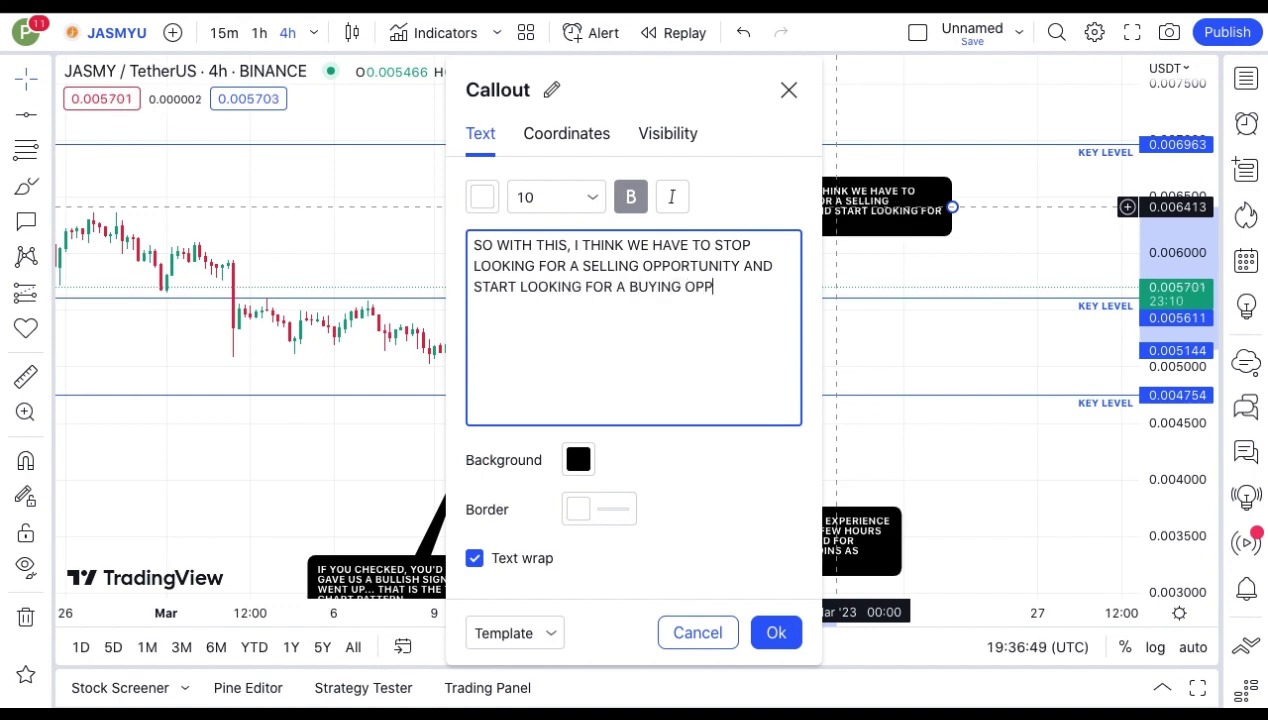
pyautogui.write('ORTUNITY INSTEAD BECAUSE THE BUYERS ARE NOW IN CONTRO')
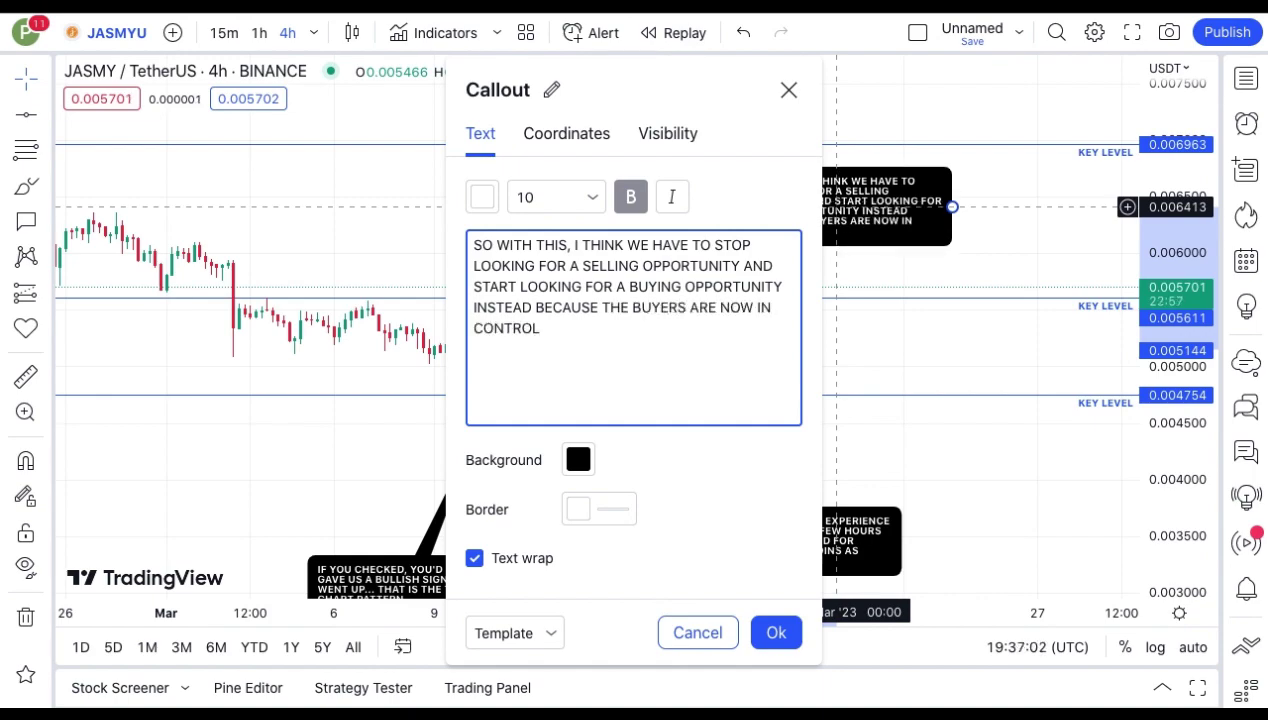
pyautogui.write('L')
pyautogui.click(776, 632)
pyautogui.moveTo(423, 577); pyautogui.dragTo(406, 532)
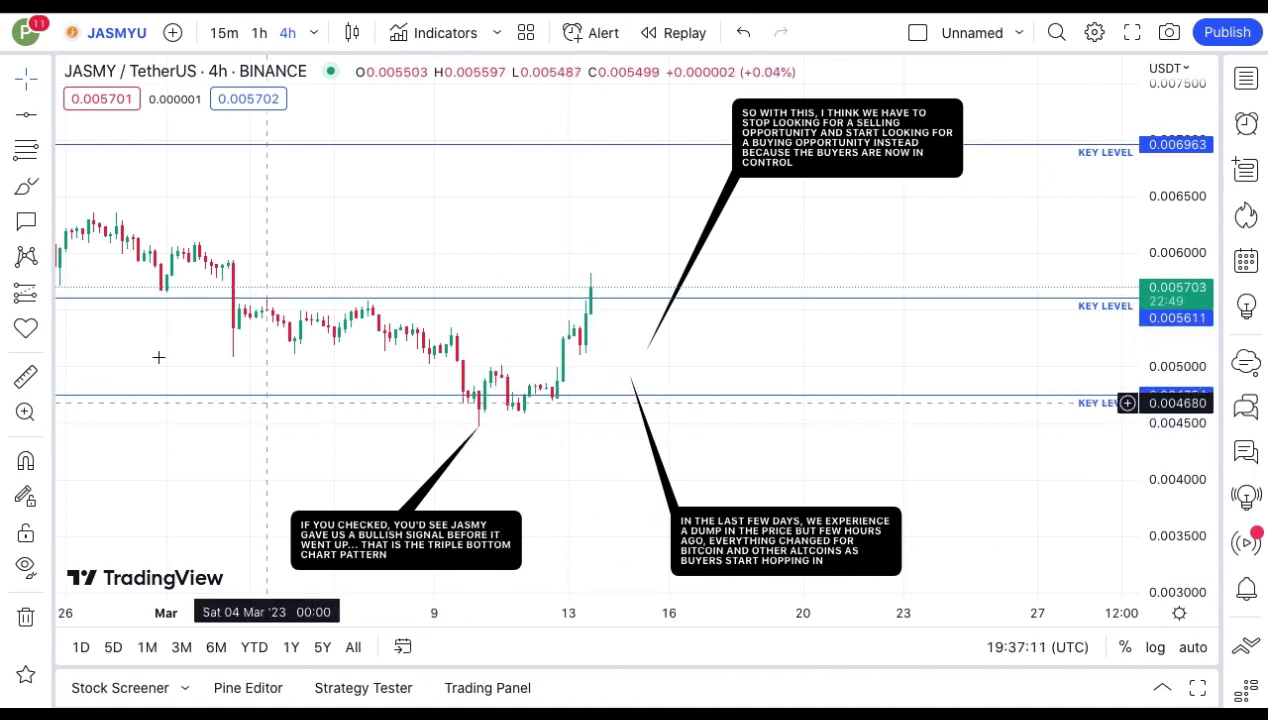
# Step: Trace the three March lows with a zigzag path ending up on the rally
pyautogui.click(46, 187)
pyautogui.click(105, 386)
pyautogui.click(467, 372)
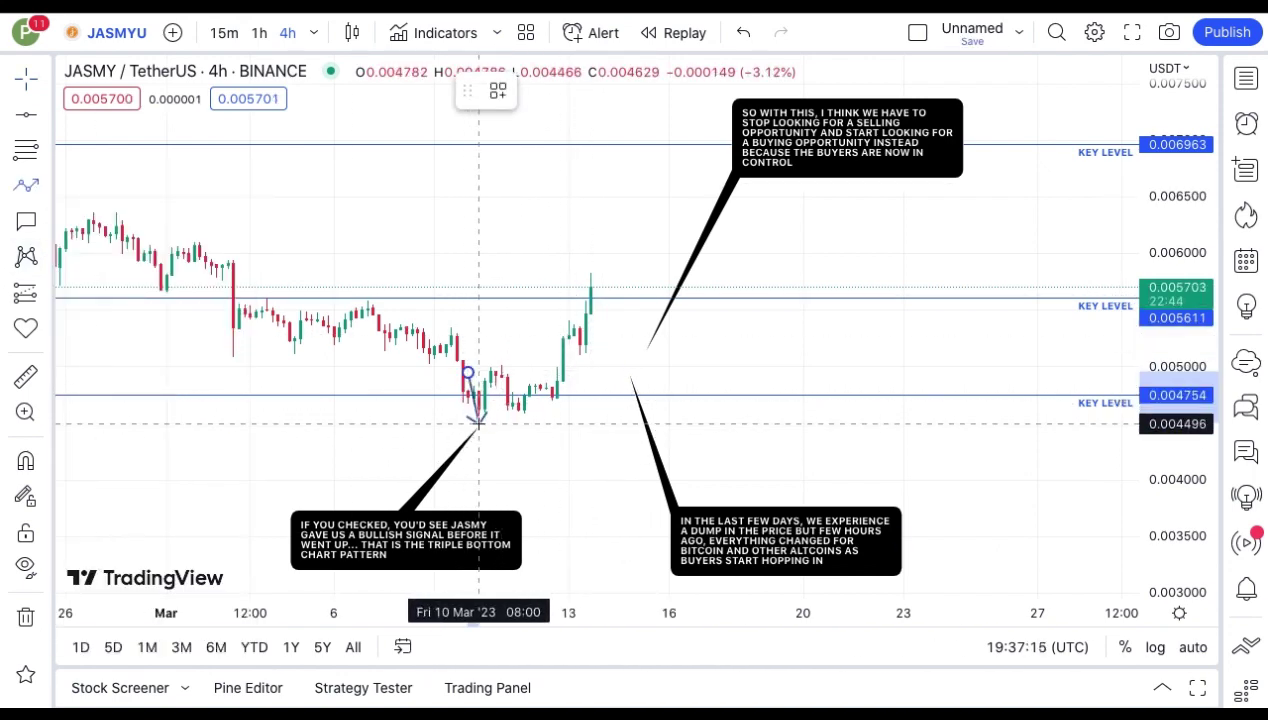
pyautogui.click(478, 424)
pyautogui.click(495, 356)
pyautogui.click(518, 417)
pyautogui.click(537, 380)
pyautogui.click(553, 412)
pyautogui.doubleClick(572, 337)
# Step: Add a small callout below the zigzag naming it the triple bottom chart pattern
pyautogui.click(24, 326)
pyautogui.click(26, 221)
pyautogui.click(560, 417)
pyautogui.click(567, 482)
pyautogui.write('THIS IS THE TRIPLE BOTTO')
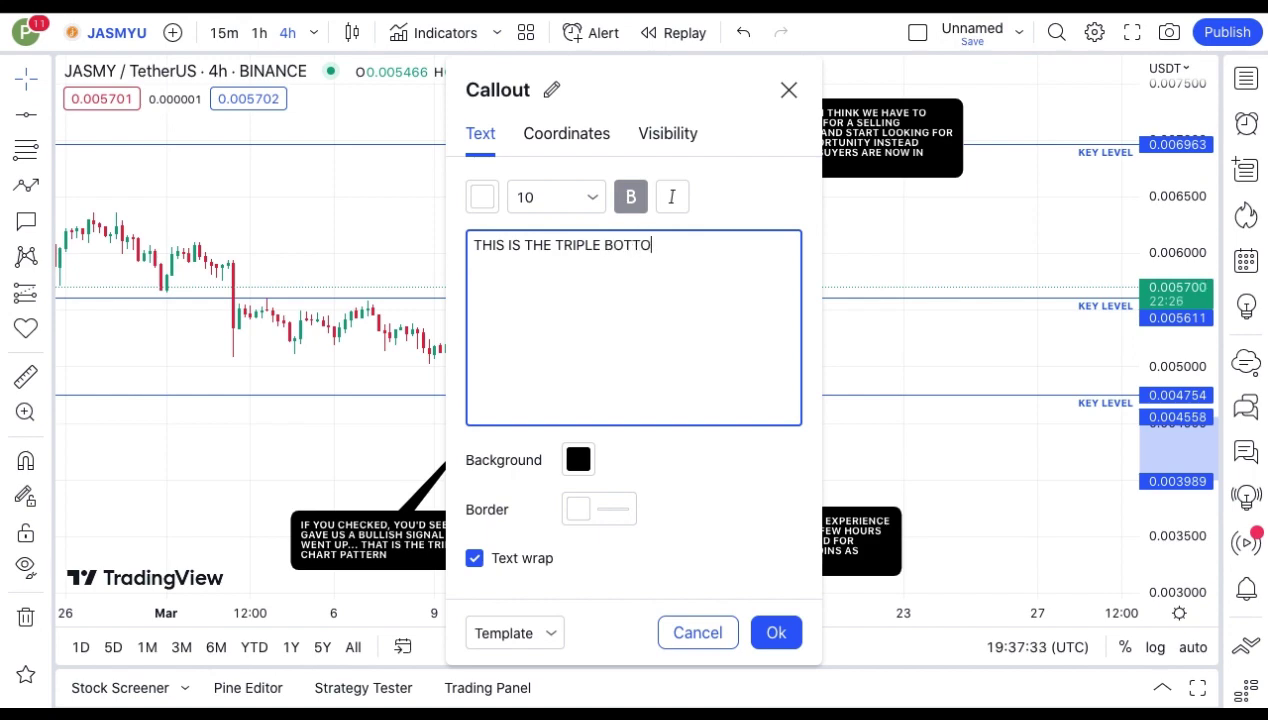
pyautogui.write('M CHART PATTERN')
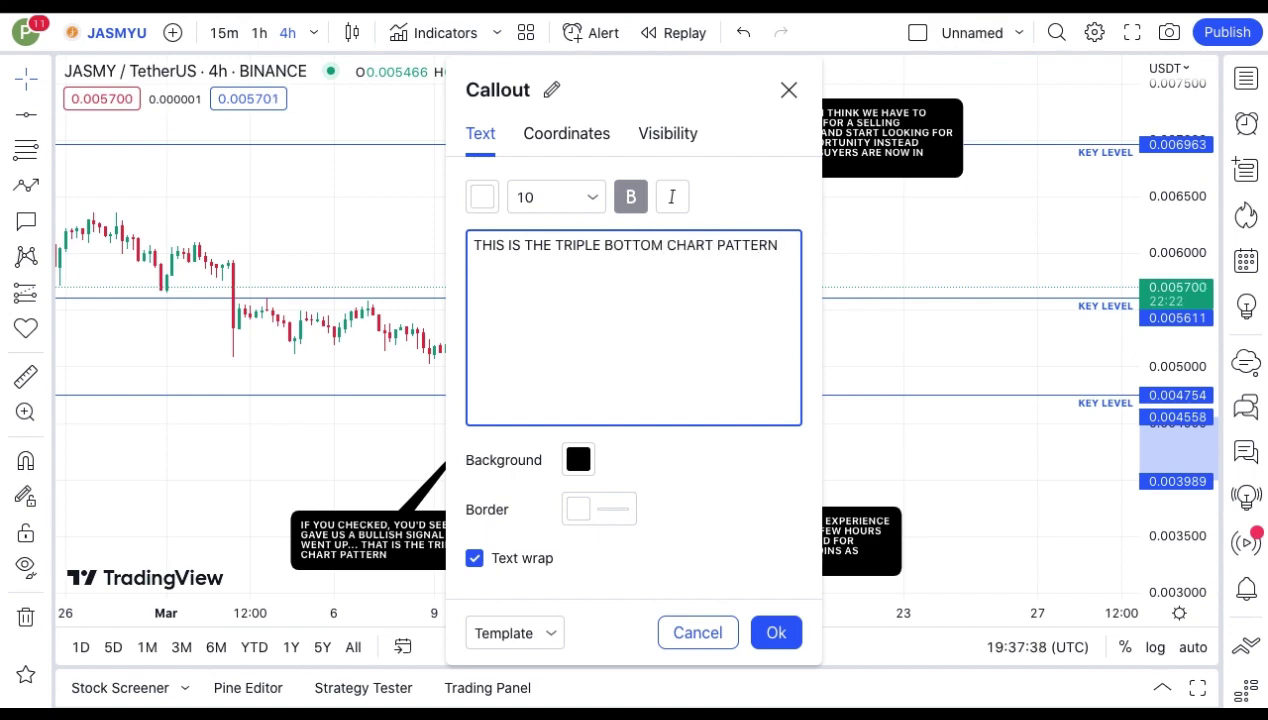
pyautogui.click(776, 632)
# Step: Move the triple-bottom label up-left and widen the top callout box
pyautogui.moveTo(677, 493); pyautogui.dragTo(620, 485)
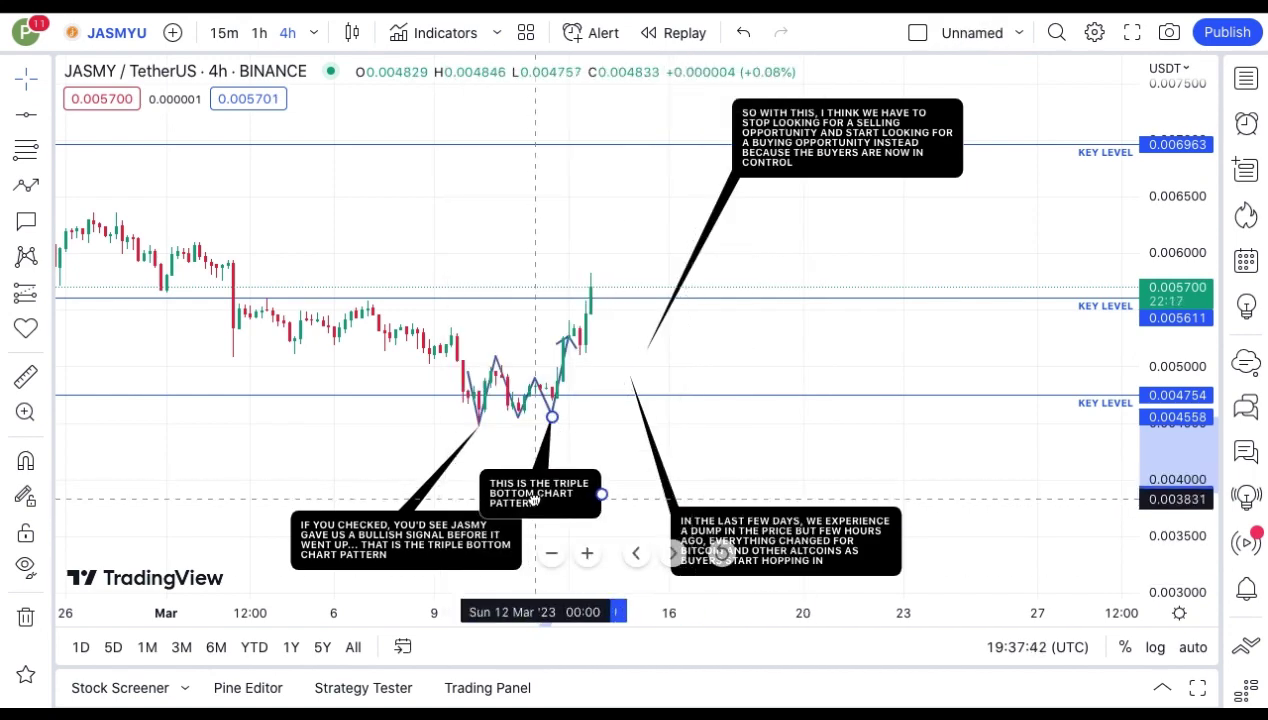
pyautogui.click(526, 398)
pyautogui.moveTo(790, 130); pyautogui.dragTo(840, 108)
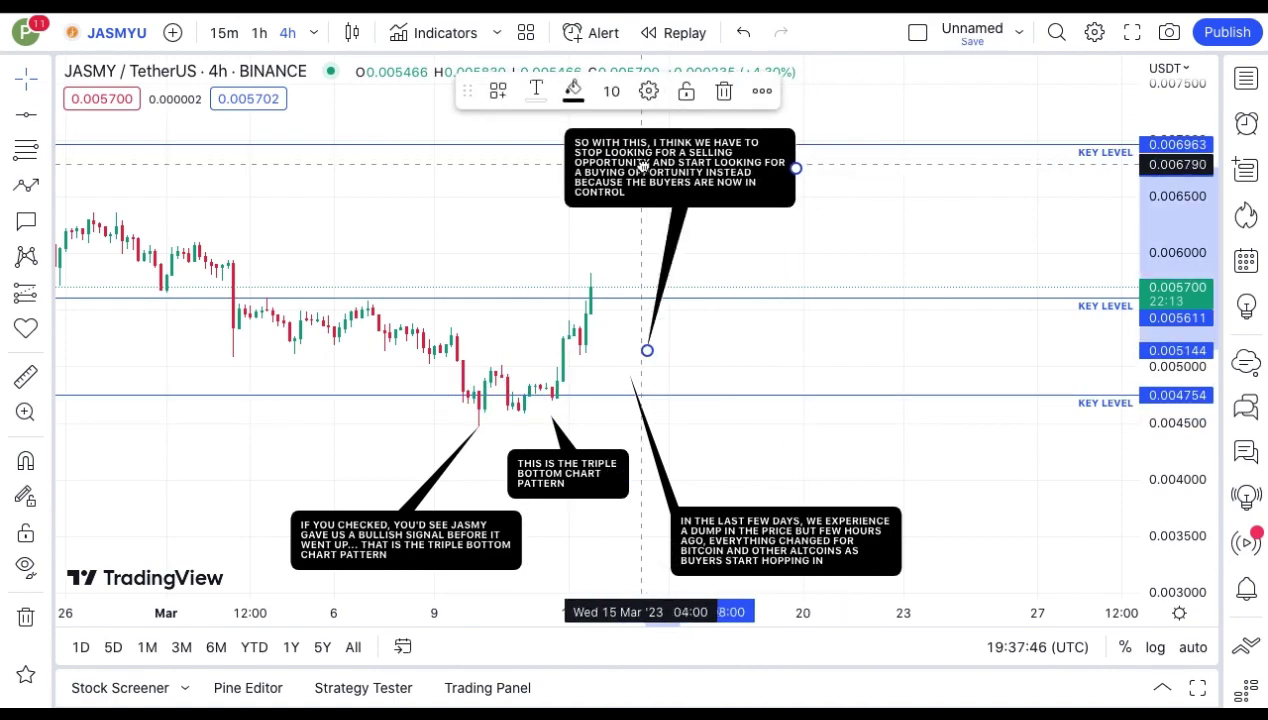
# Step: Zoom and scroll the chart toward the latest price, then pick the Callout tool
pyautogui.scroll(-3, 521, 226)
pyautogui.scroll(-3, 569, 221)
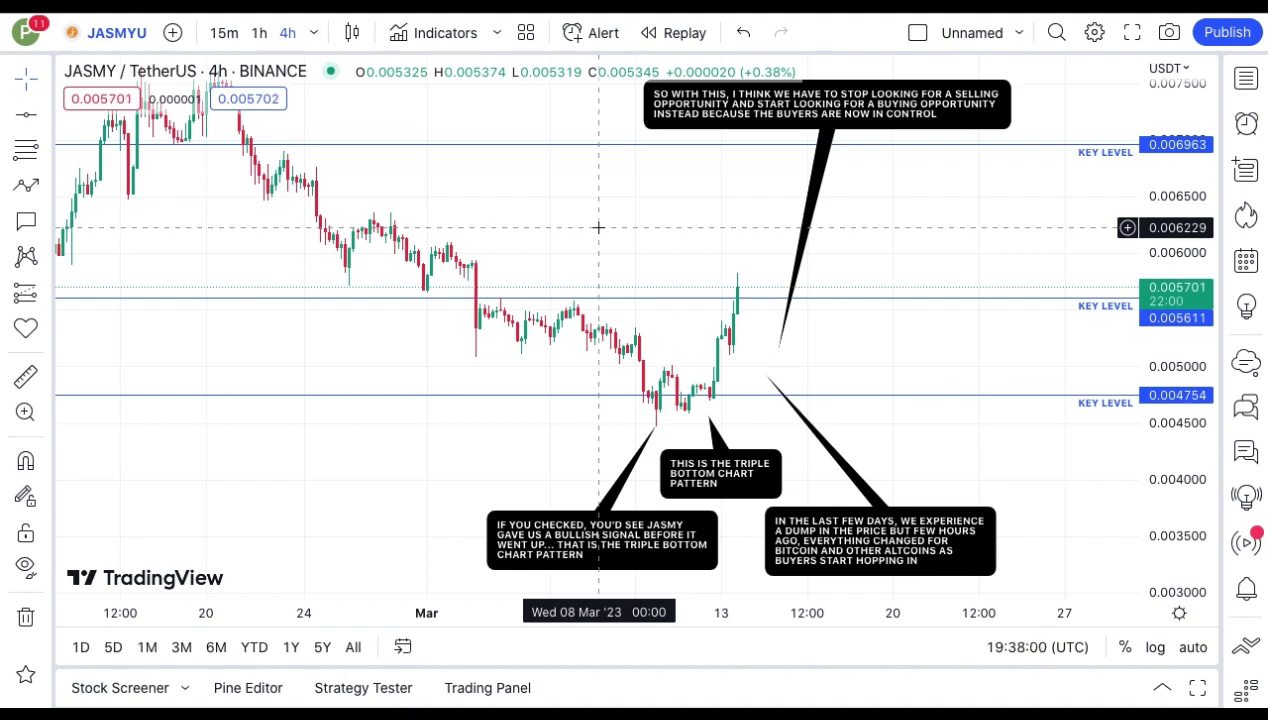
pyautogui.hscroll(3, 731, 152)
pyautogui.click(688, 258)
pyautogui.scroll(2, 564, 298)
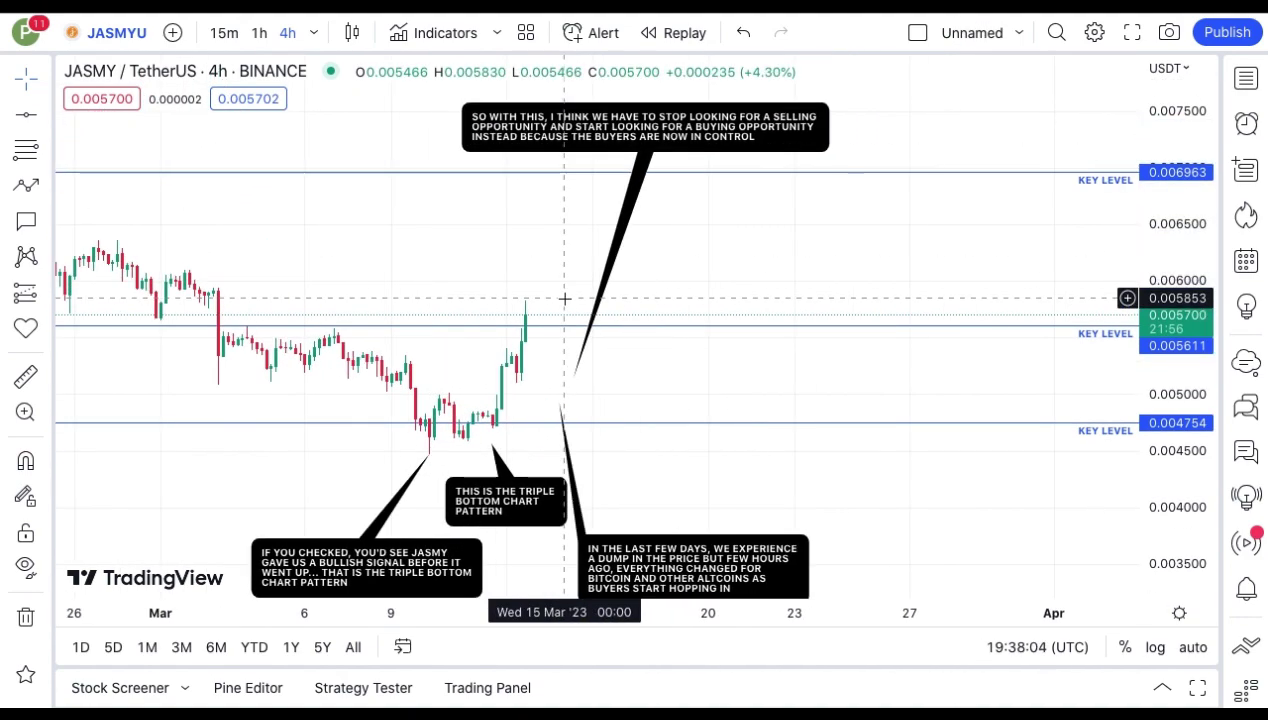
pyautogui.click(26, 220)
# Step: Place a callout right of the latest price: 'So with this, I will be spotting my POI at these two zones'
pyautogui.click(577, 354)
pyautogui.click(933, 362)
pyautogui.write('SO WITH THIS, I WILL BE SPOTIN')
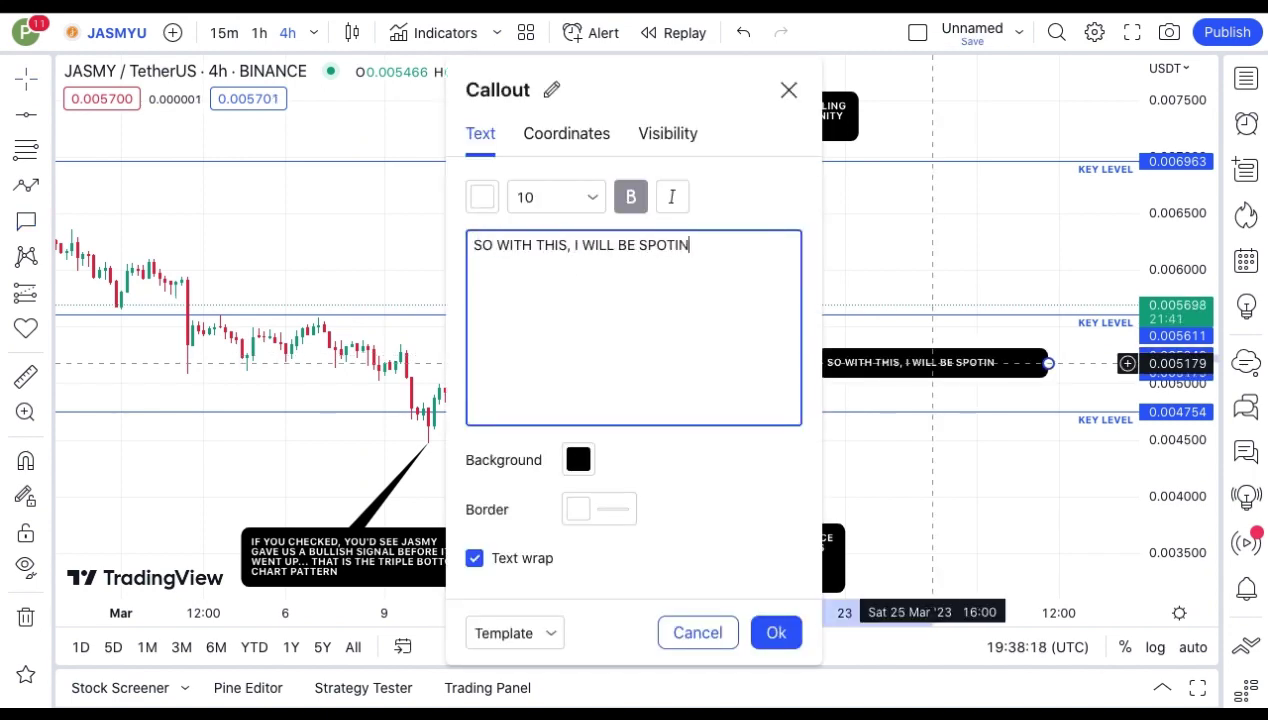
pyautogui.press('BackSpace')
pyautogui.write('ING MY POI')
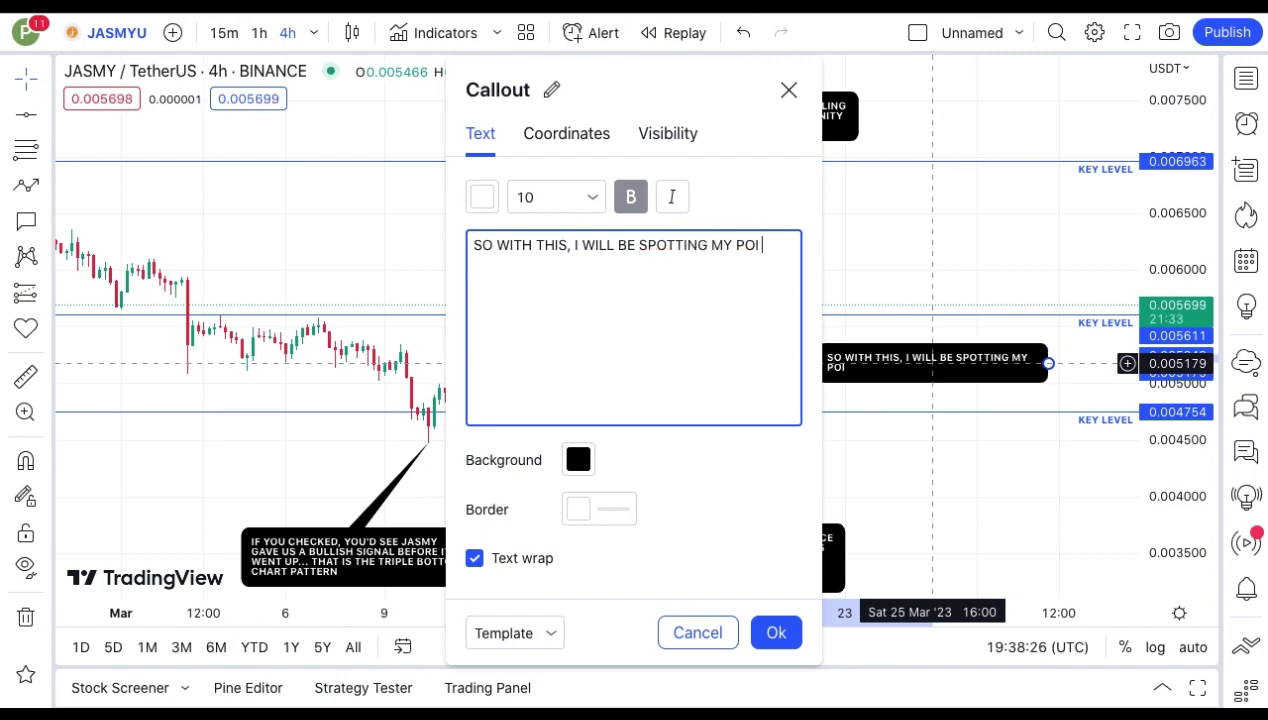
pyautogui.write(' AT THESE TWO ZONES')
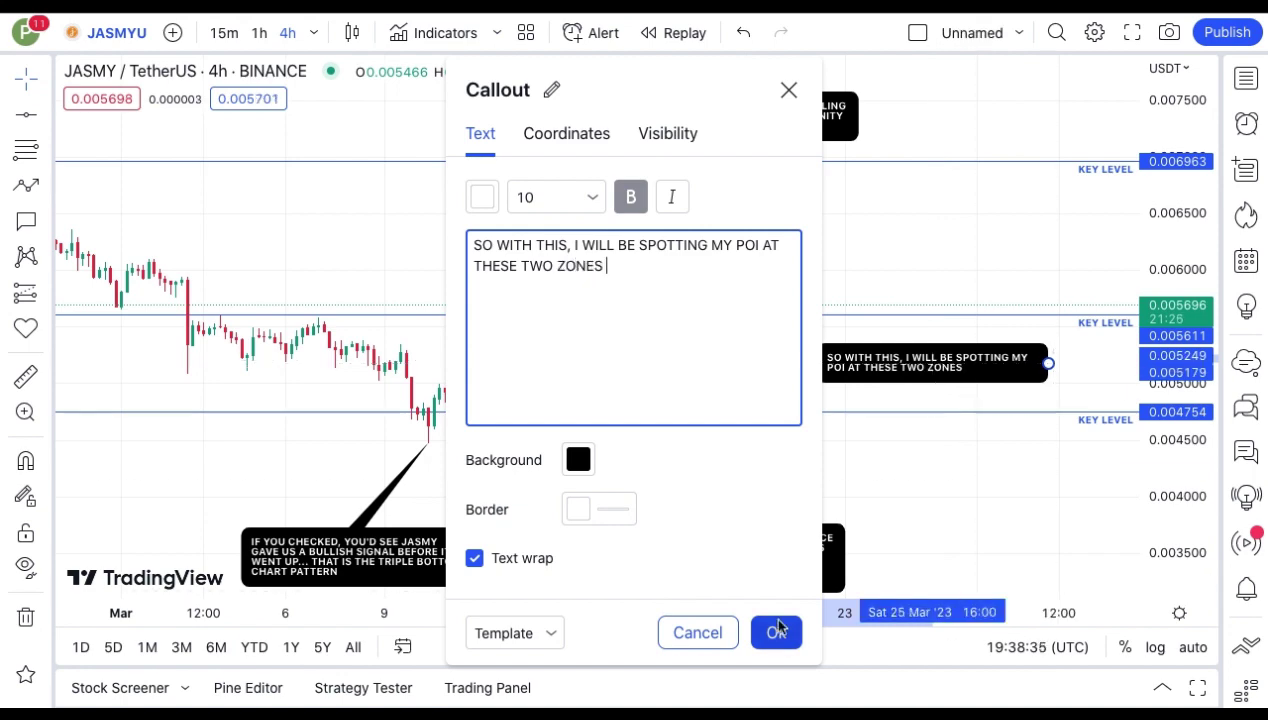
pyautogui.click(776, 632)
pyautogui.moveTo(628, 447); pyautogui.dragTo(426, 413)
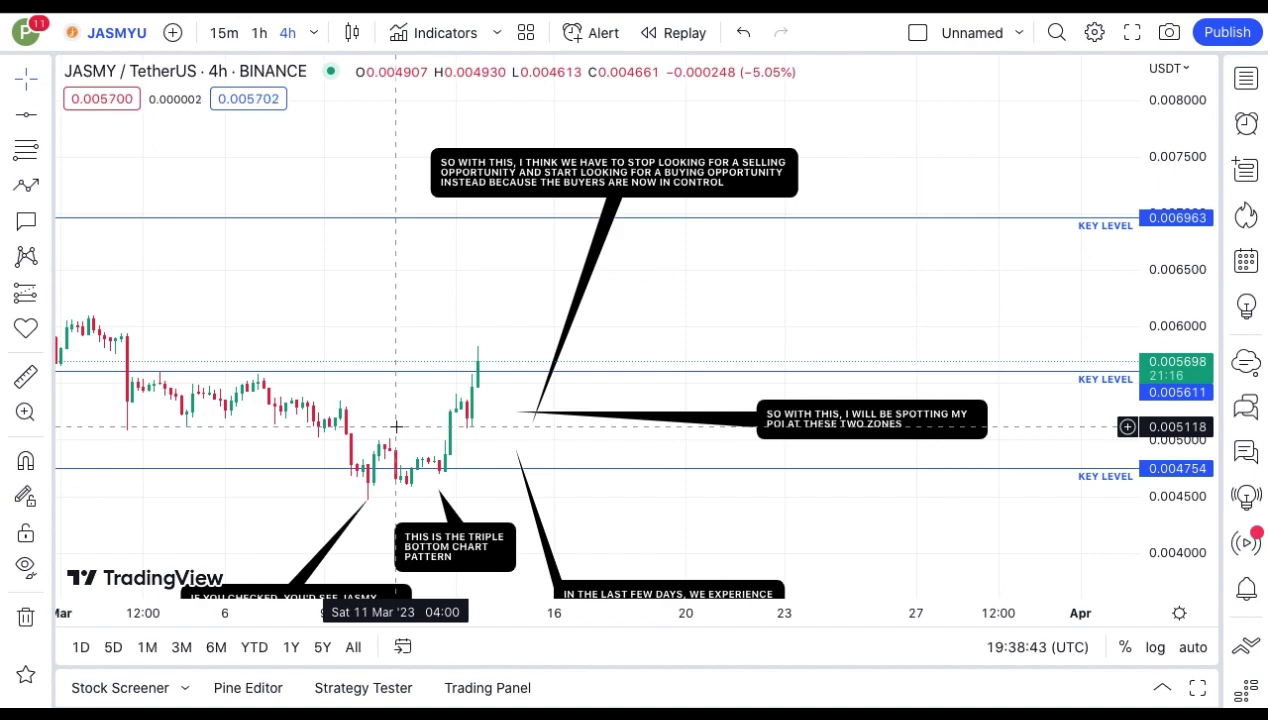
# Step: Draw the upper POI zone rectangle around 0.0057 along the middle key level
pyautogui.moveTo(558, 282); pyautogui.dragTo(509, 297)
pyautogui.click(509, 297)
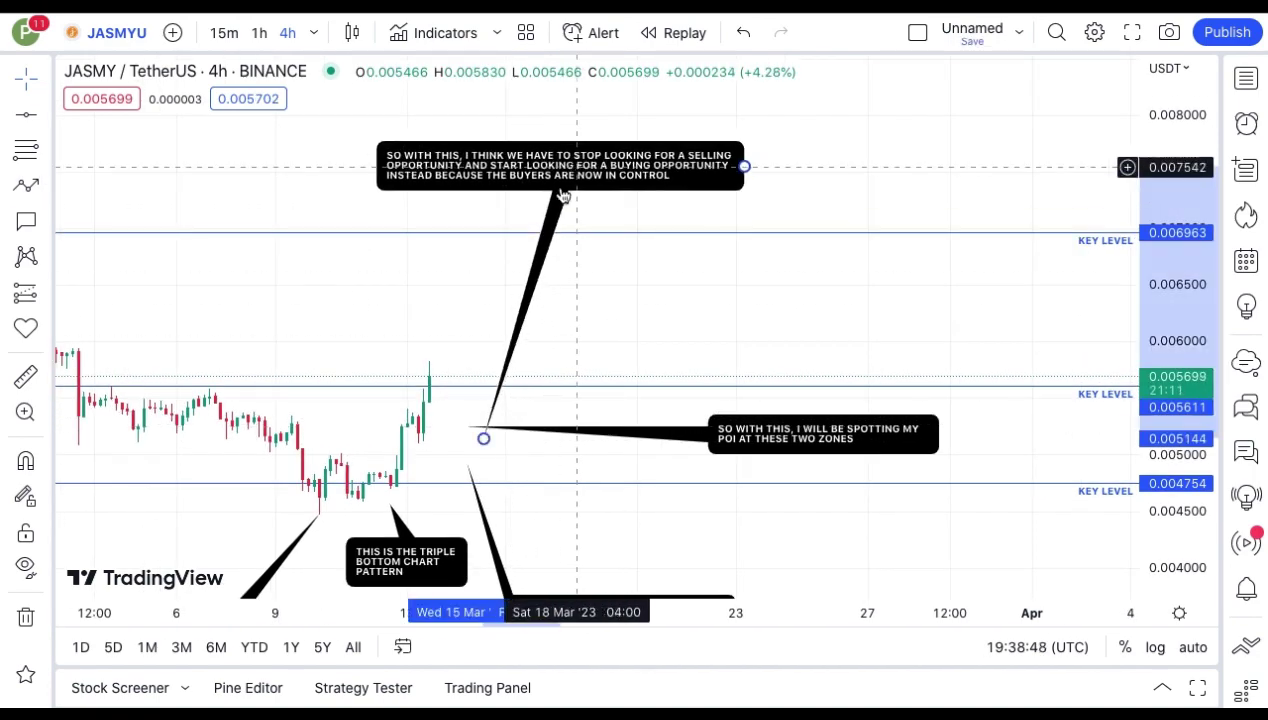
pyautogui.moveTo(487, 405); pyautogui.dragTo(453, 380)
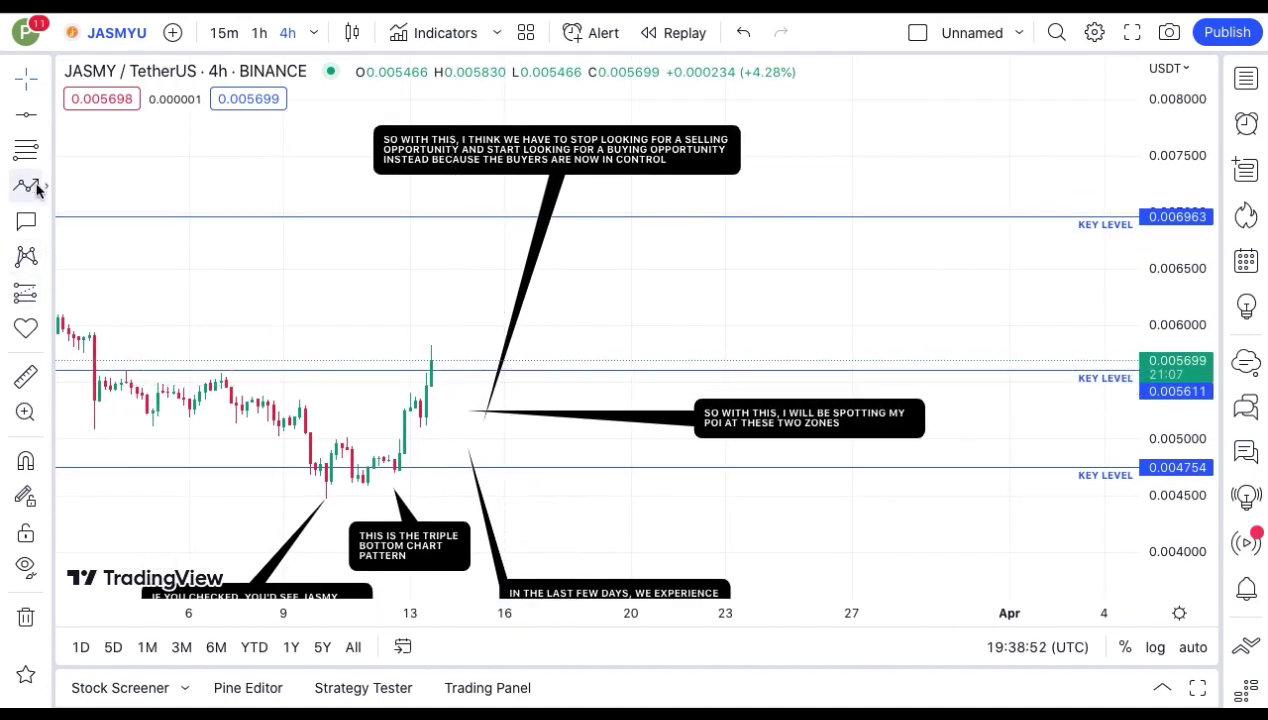
pyautogui.click(45, 150)
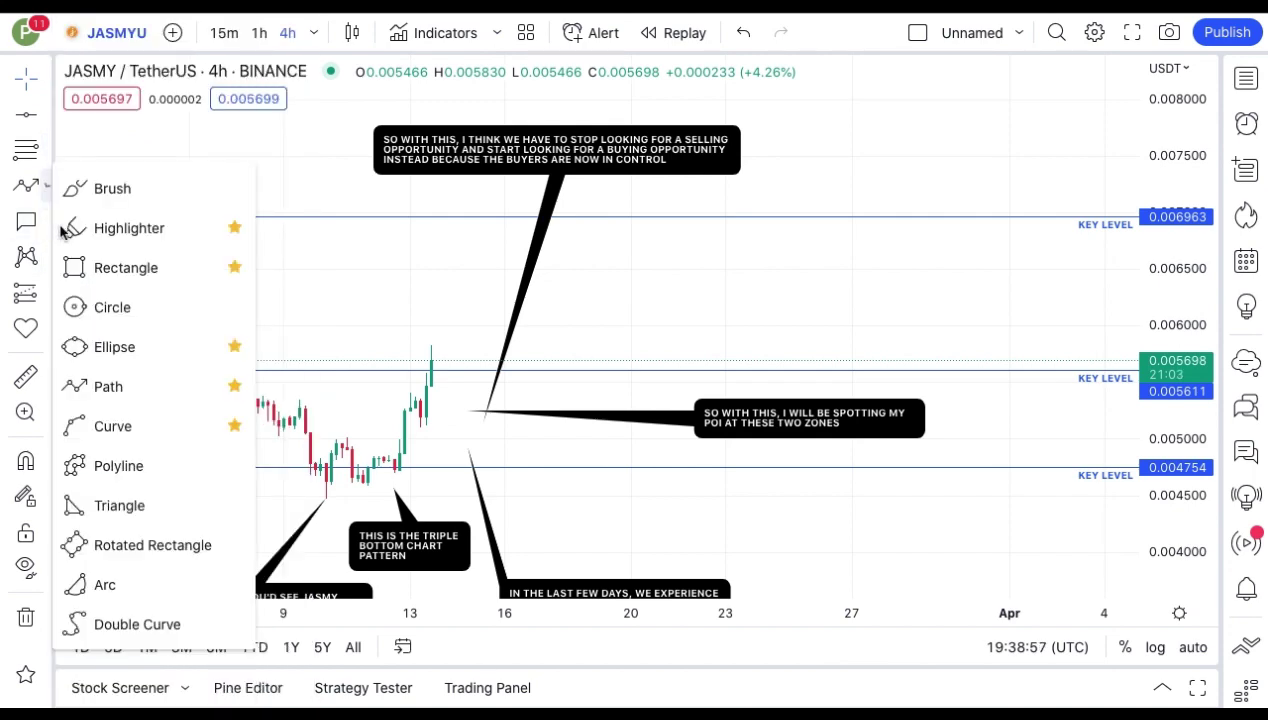
pyautogui.click(126, 268)
pyautogui.click(442, 371)
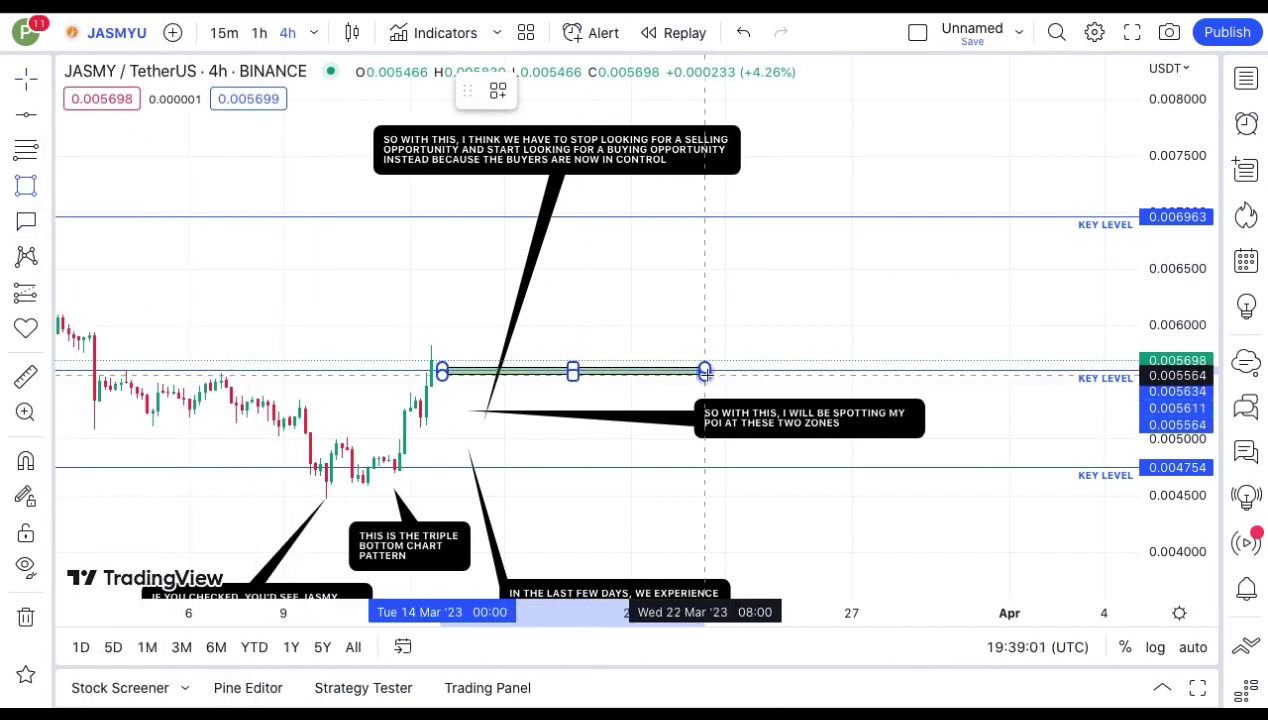
pyautogui.click(725, 380)
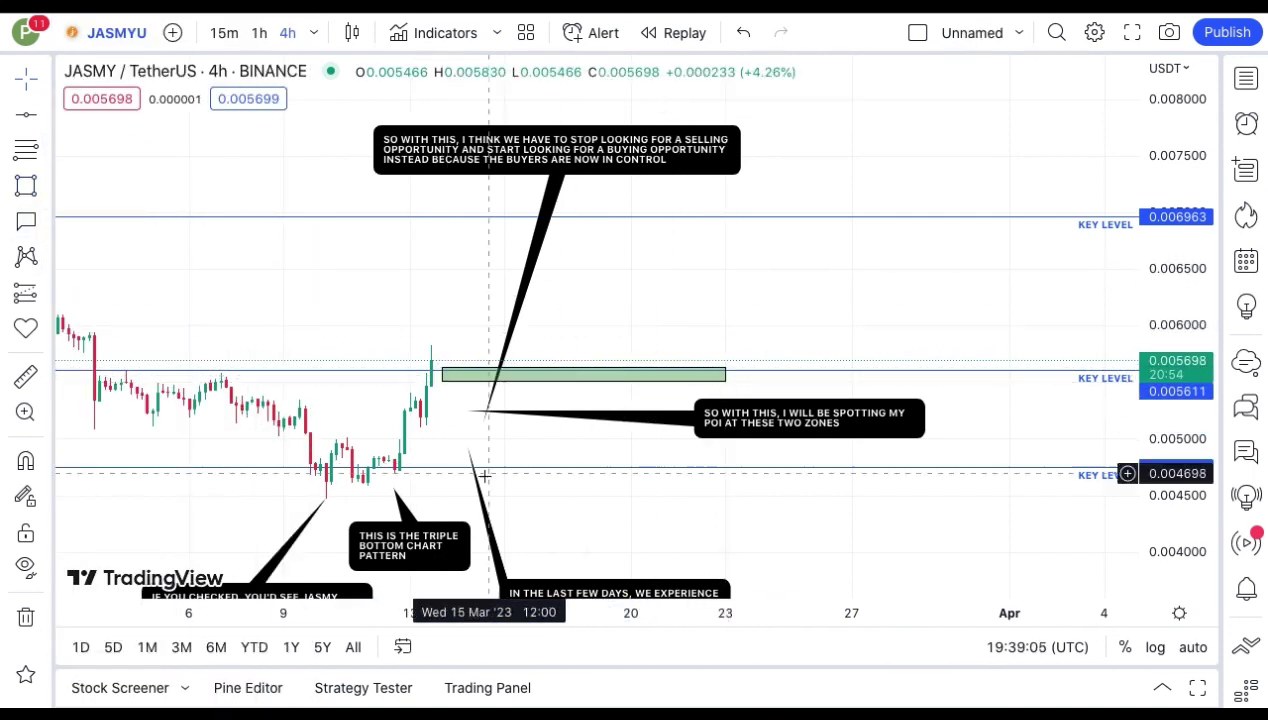
# Step: Draw the lower POI zone rectangle near 0.0050 and lower its top edge
pyautogui.moveTo(459, 405); pyautogui.dragTo(443, 395)
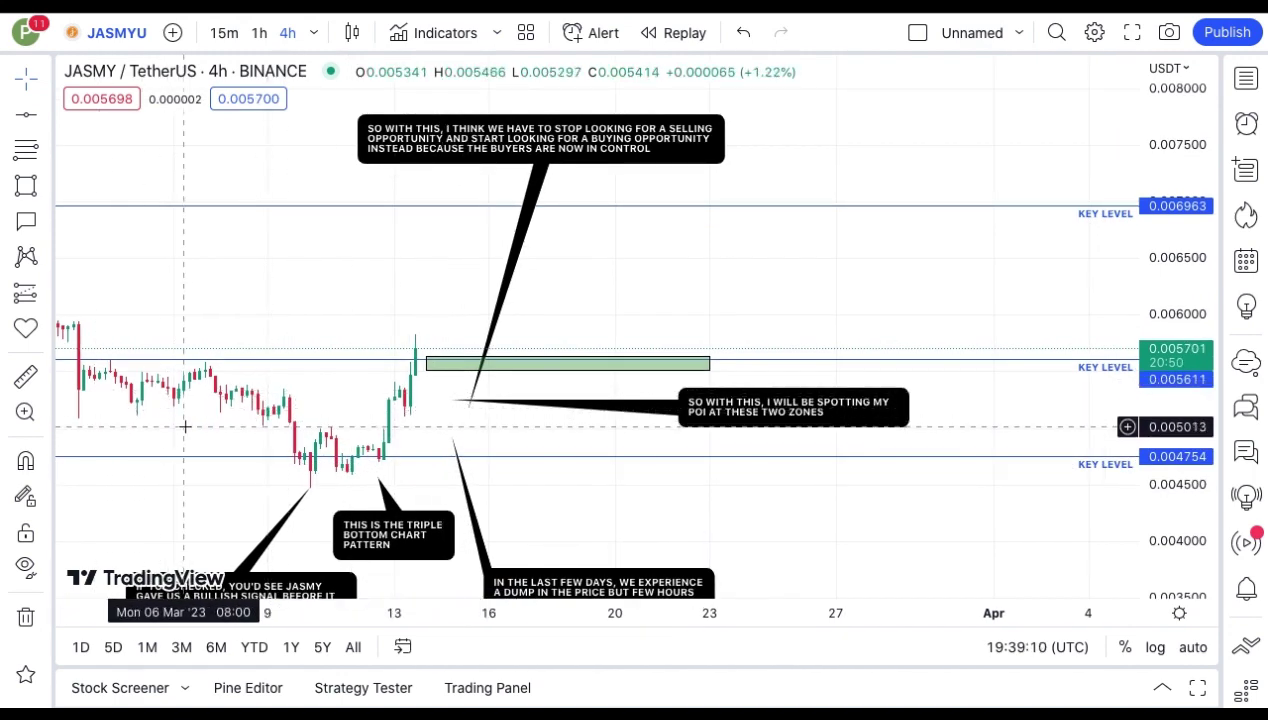
pyautogui.click(26, 185)
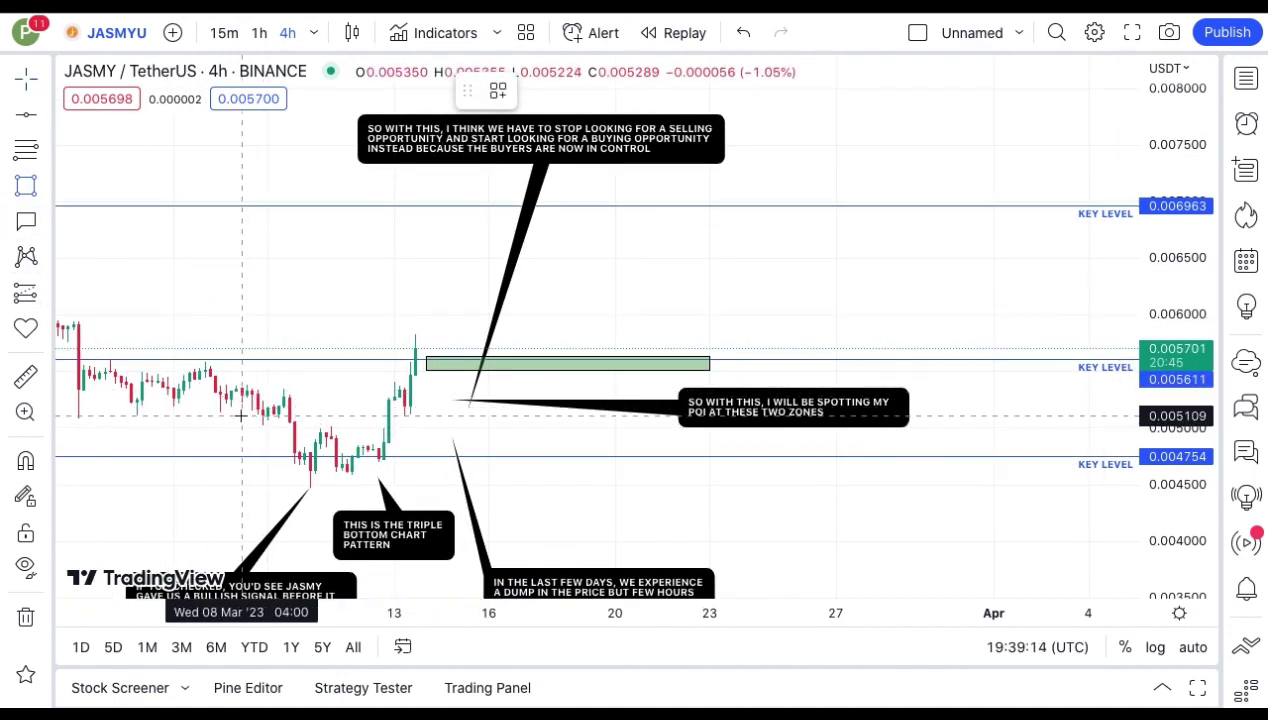
pyautogui.click(241, 415)
pyautogui.click(789, 434)
pyautogui.moveTo(515, 416); pyautogui.dragTo(514, 422)
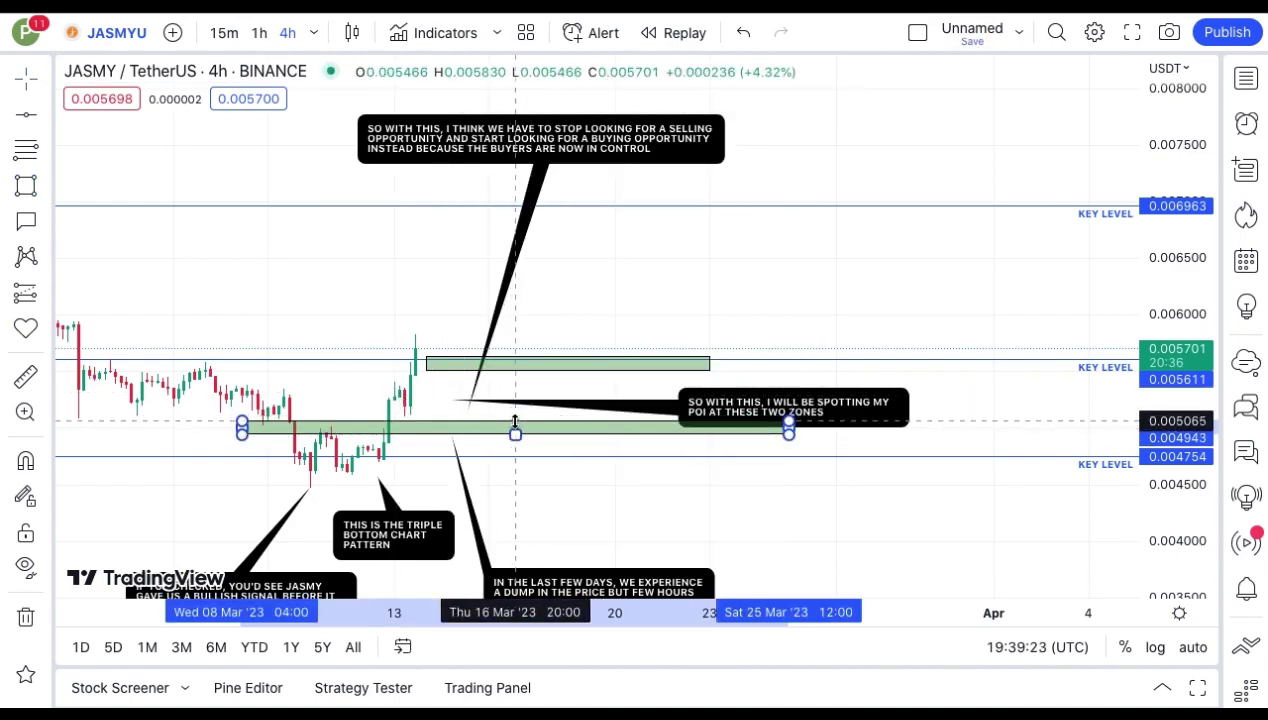
# Step: Move the POI callout and the 'last few days' callout to the right
pyautogui.moveTo(693, 407); pyautogui.dragTo(877, 350)
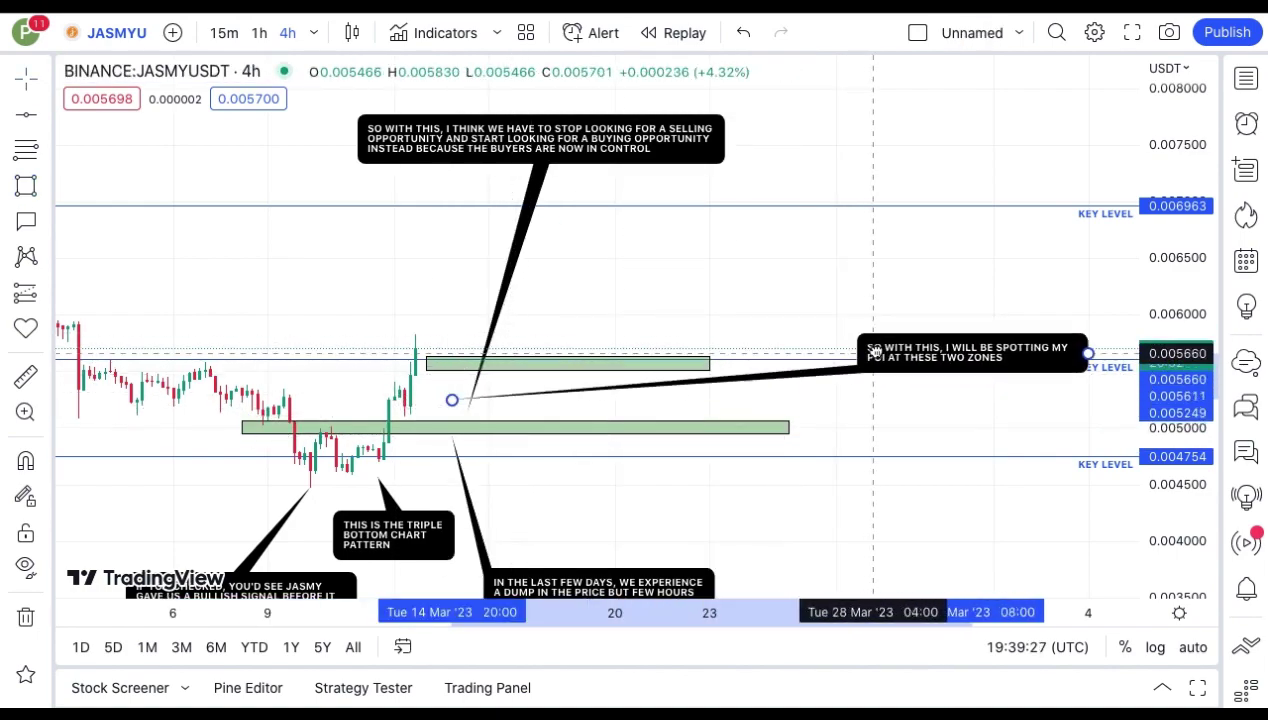
pyautogui.hscroll(-3, 432, 320)
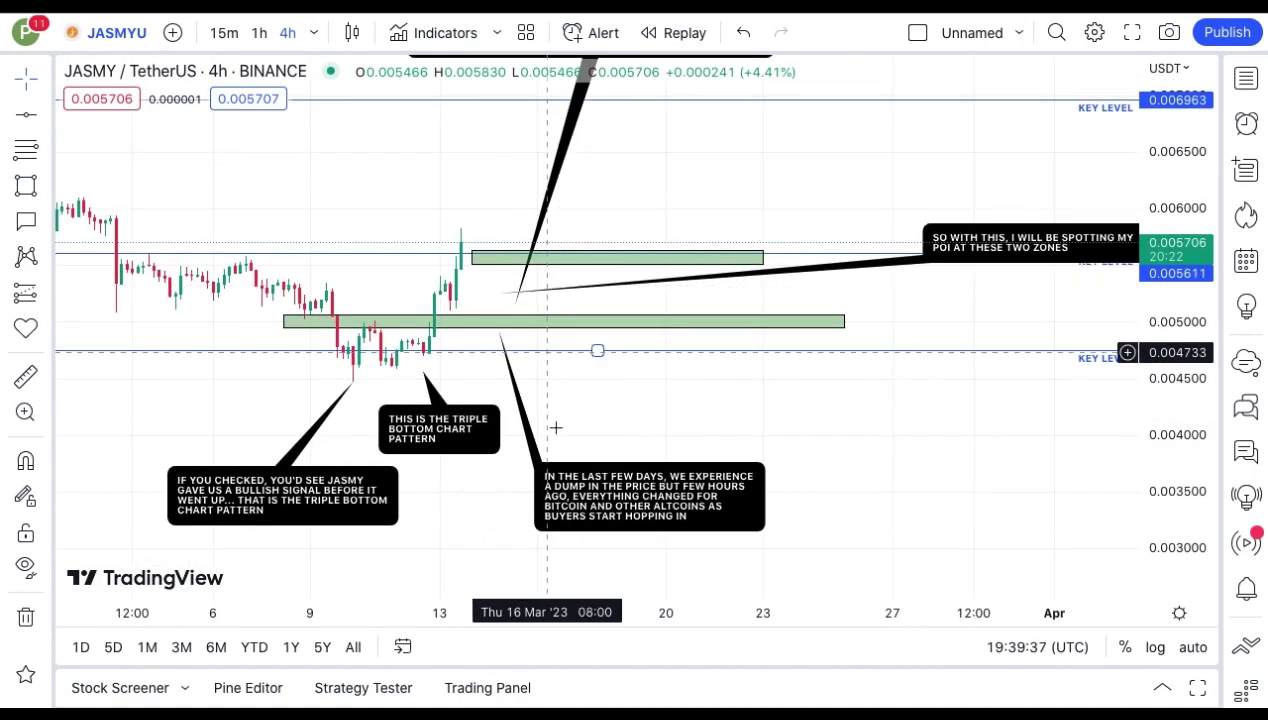
pyautogui.moveTo(577, 468); pyautogui.dragTo(772, 470)
pyautogui.hscroll(3, 648, 479)
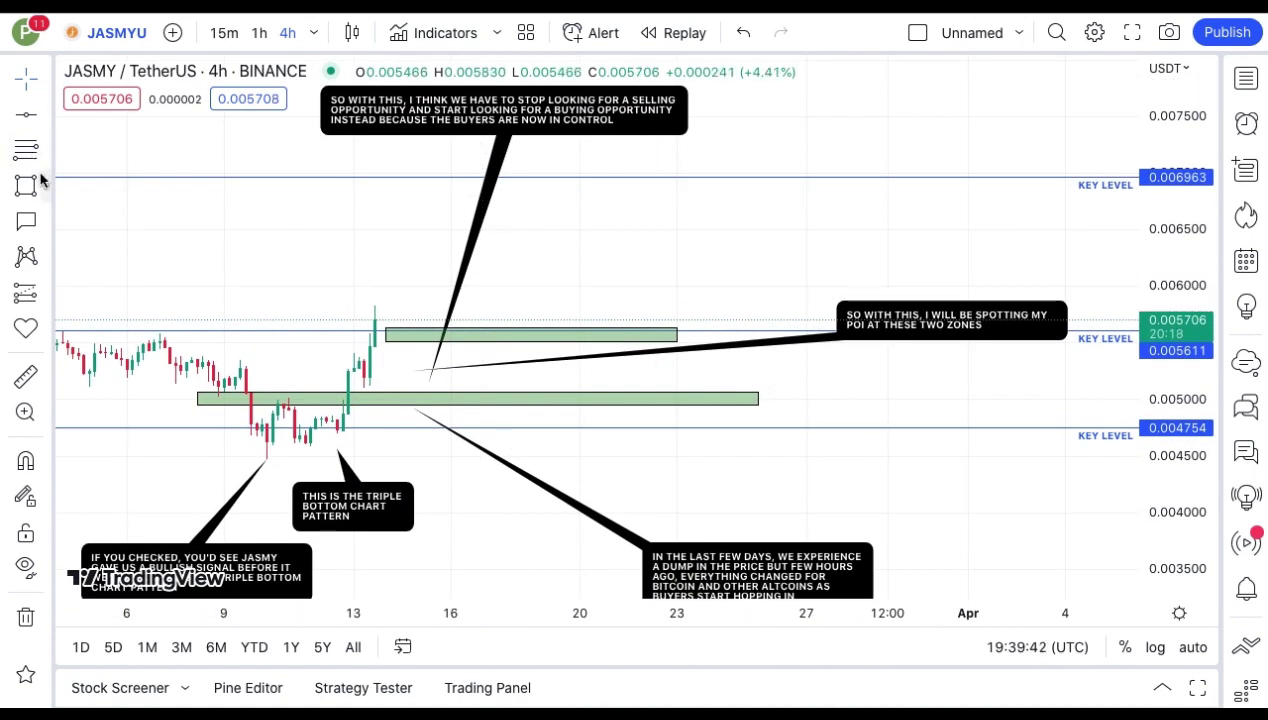
# Step: Add a callout at the upper zone explaining it is riskier and the second zone sits at a discount
pyautogui.click(26, 221)
pyautogui.click(597, 258)
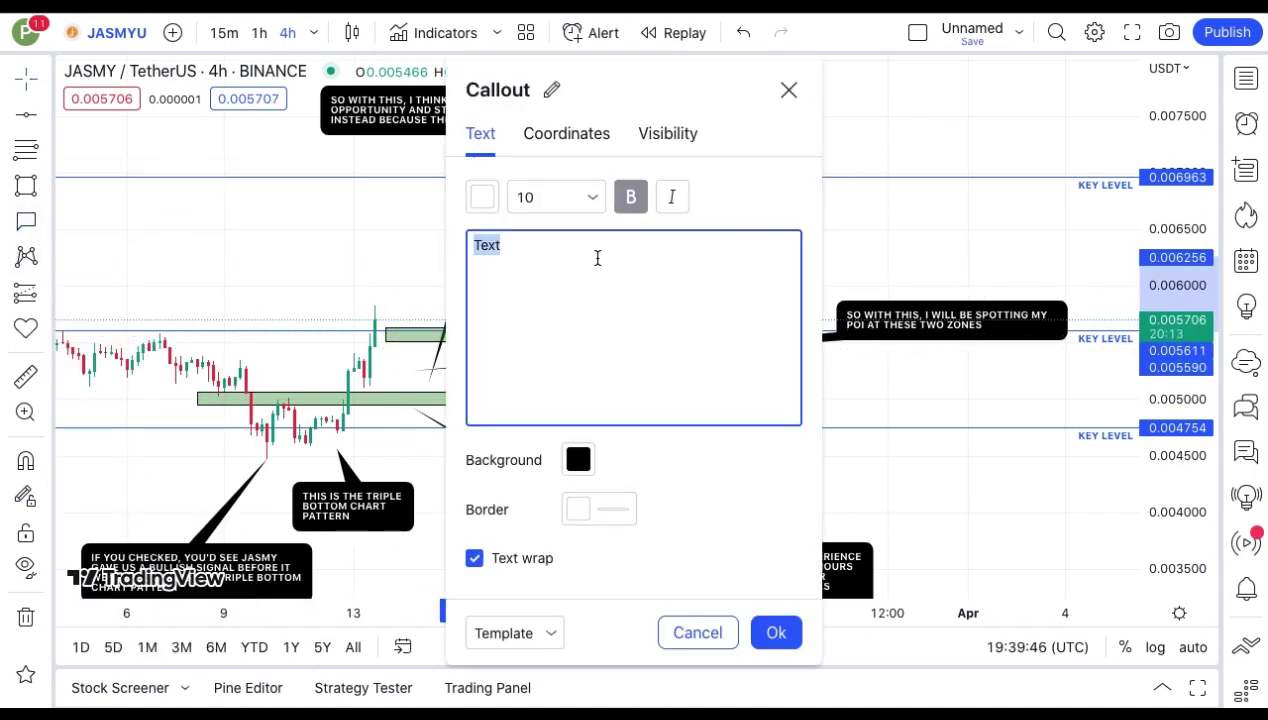
pyautogui.write('THESE ARE THE ZONE ZONES I WANT YOU TO PUT INTO CONSIDERAT')
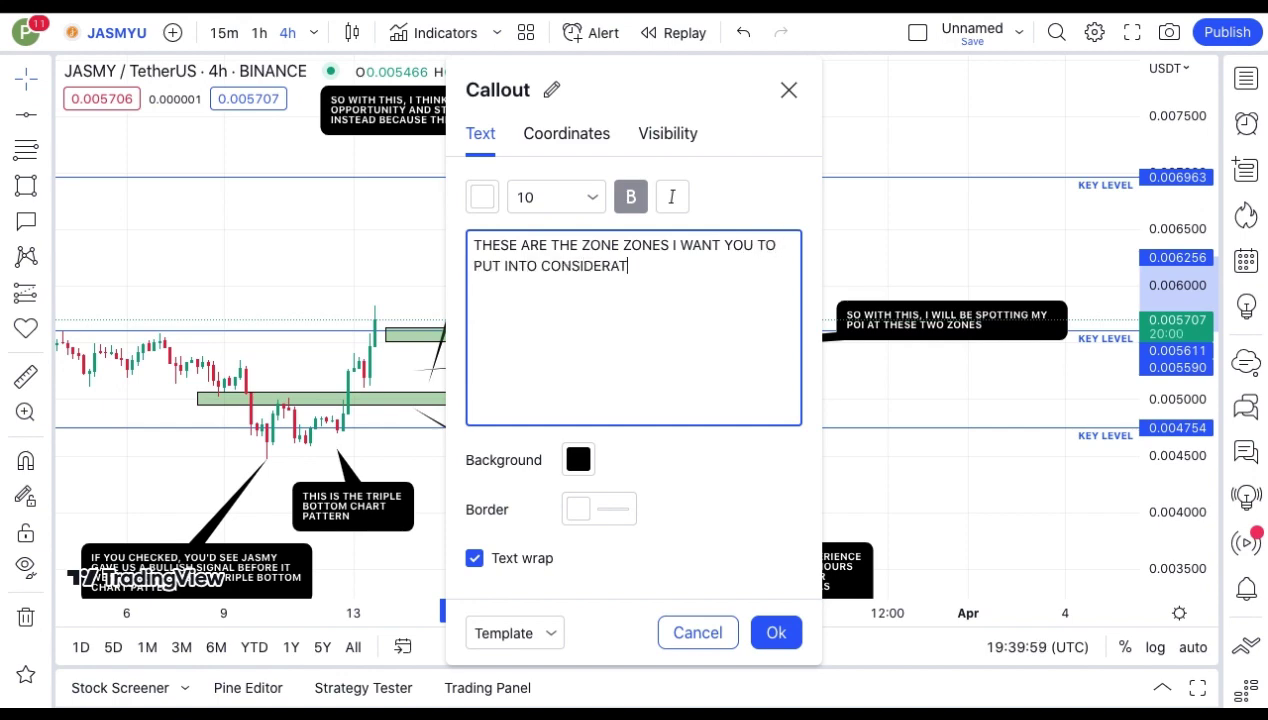
pyautogui.write('ION... THE FIRST ZONE')
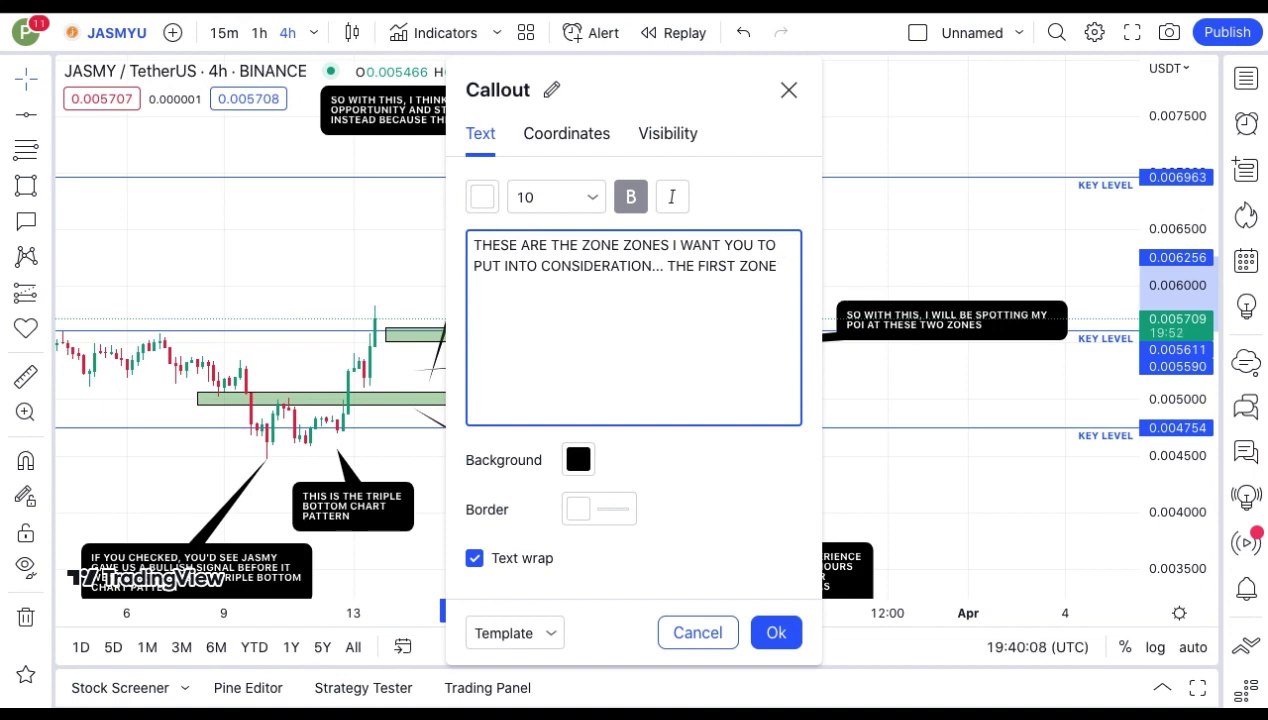
pyautogui.write(' IS A MORE RISKY')
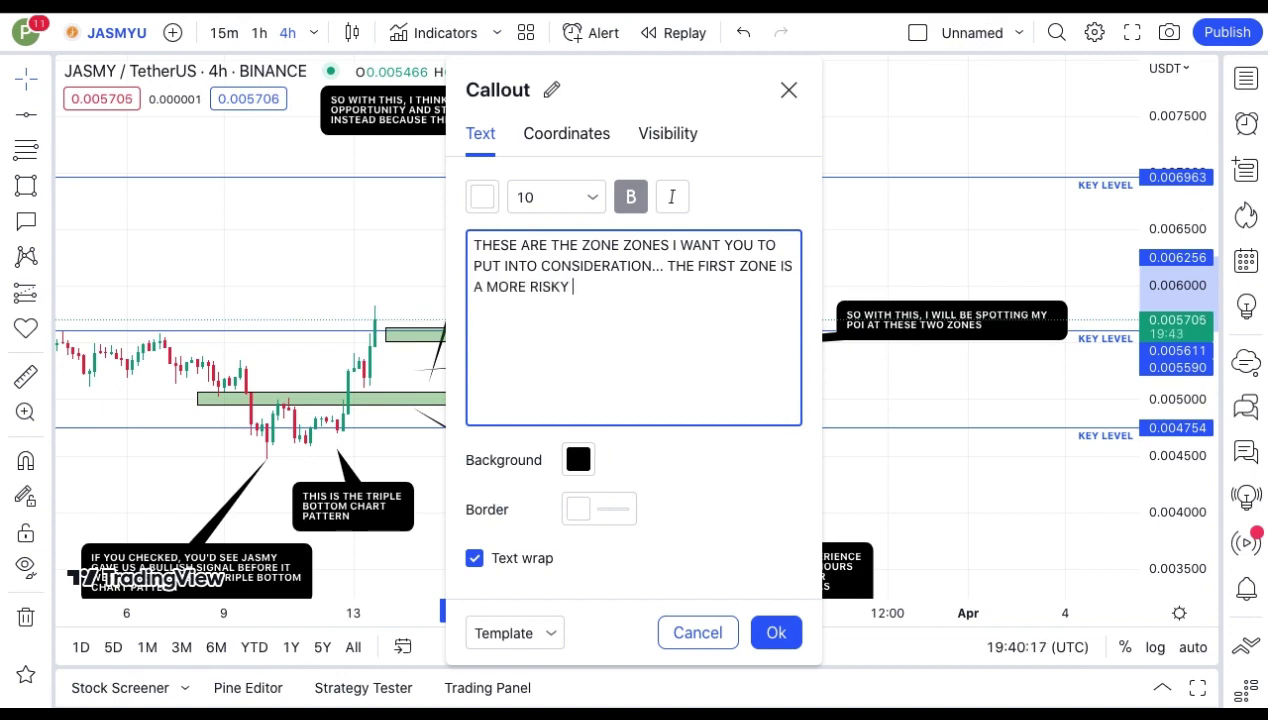
pyautogui.write(' ZOEN')
pyautogui.write('... BUT THE SECONS')
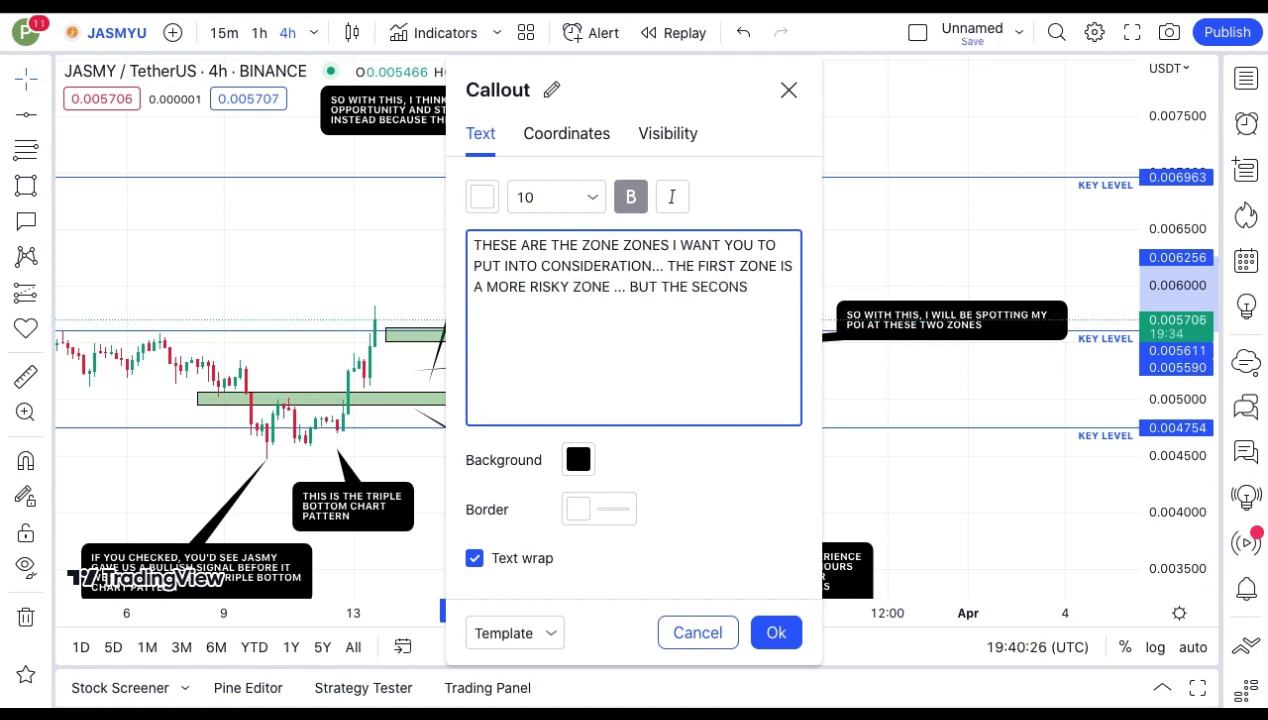
pyautogui.press('BackSpace')
pyautogui.write('D IS A LESS RISKY')
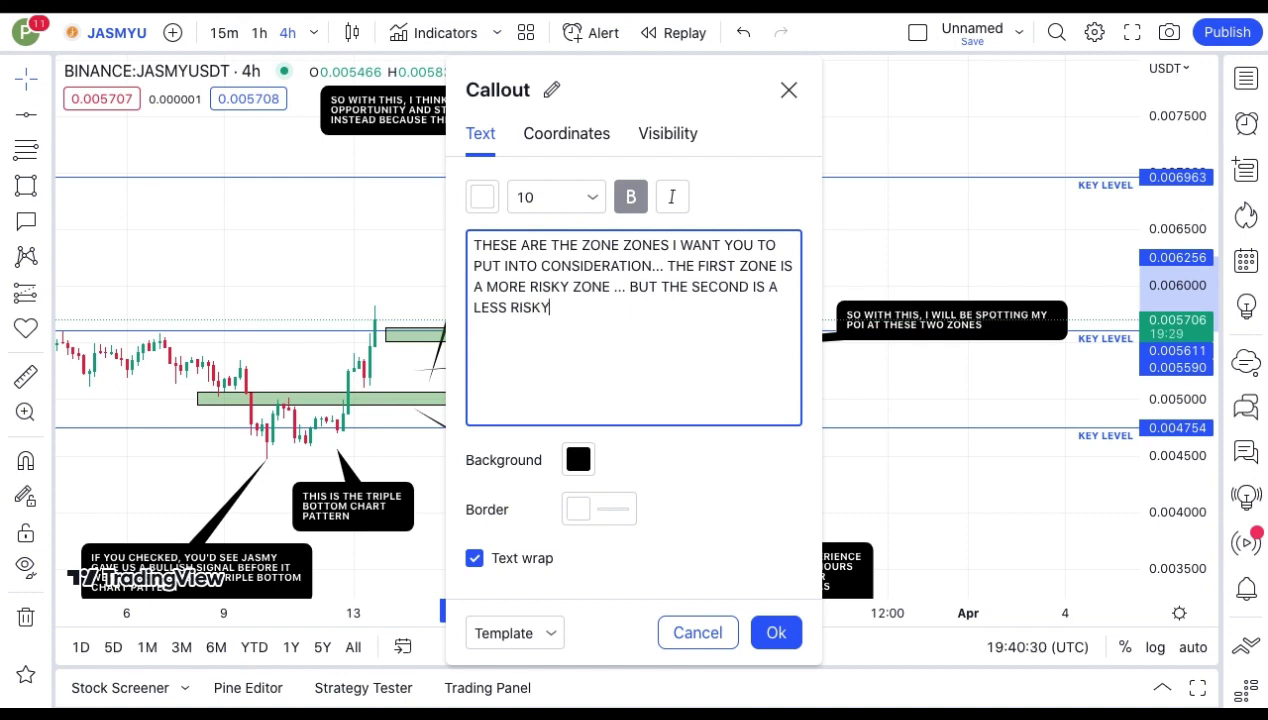
pyautogui.write(' ZONE... T')
pyautogui.write('HIS IS BECAUSE ')
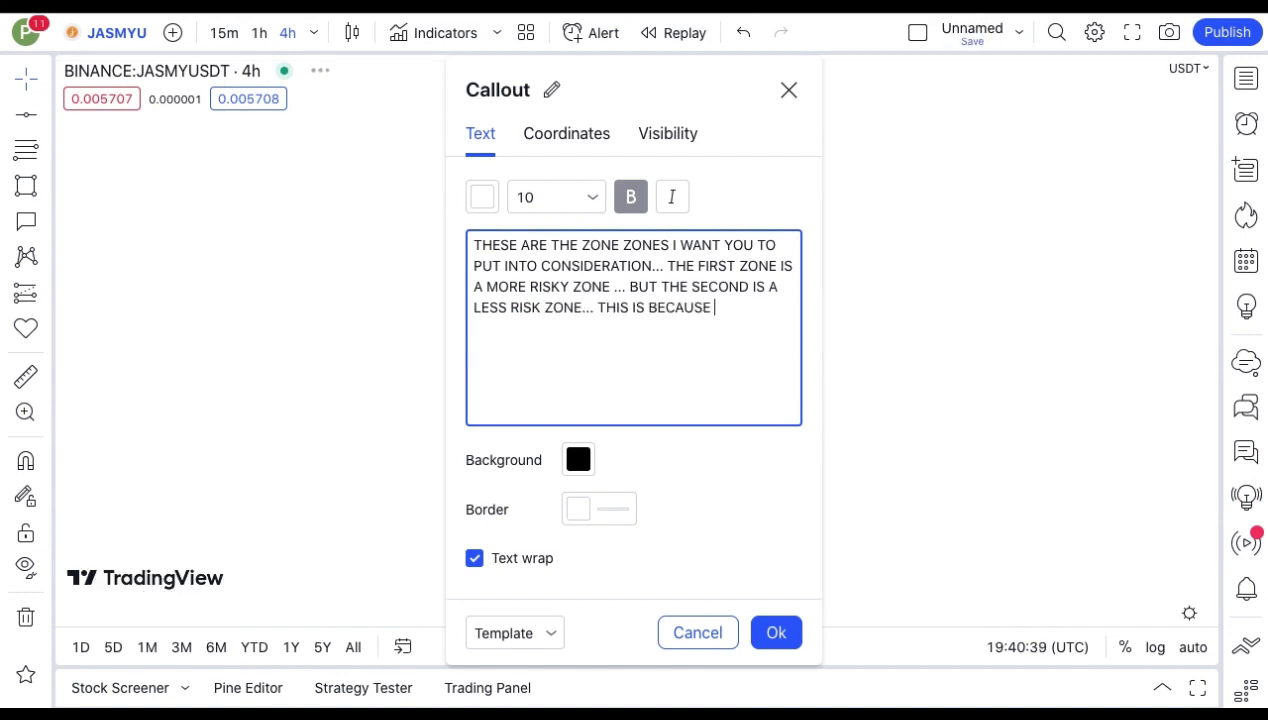
pyautogui.write('THE SECOND S')
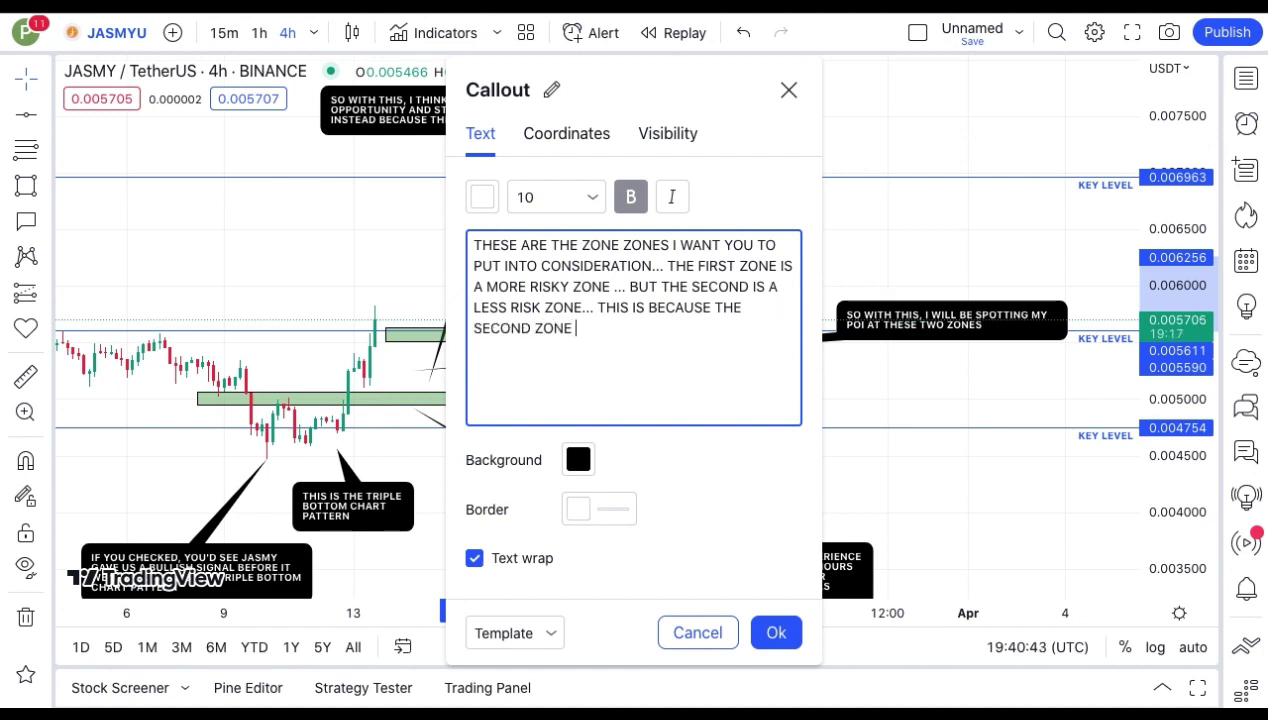
pyautogui.write('FALLS AT THE DISCOUNT PRICE OF THE BULLISH SWING POINT')
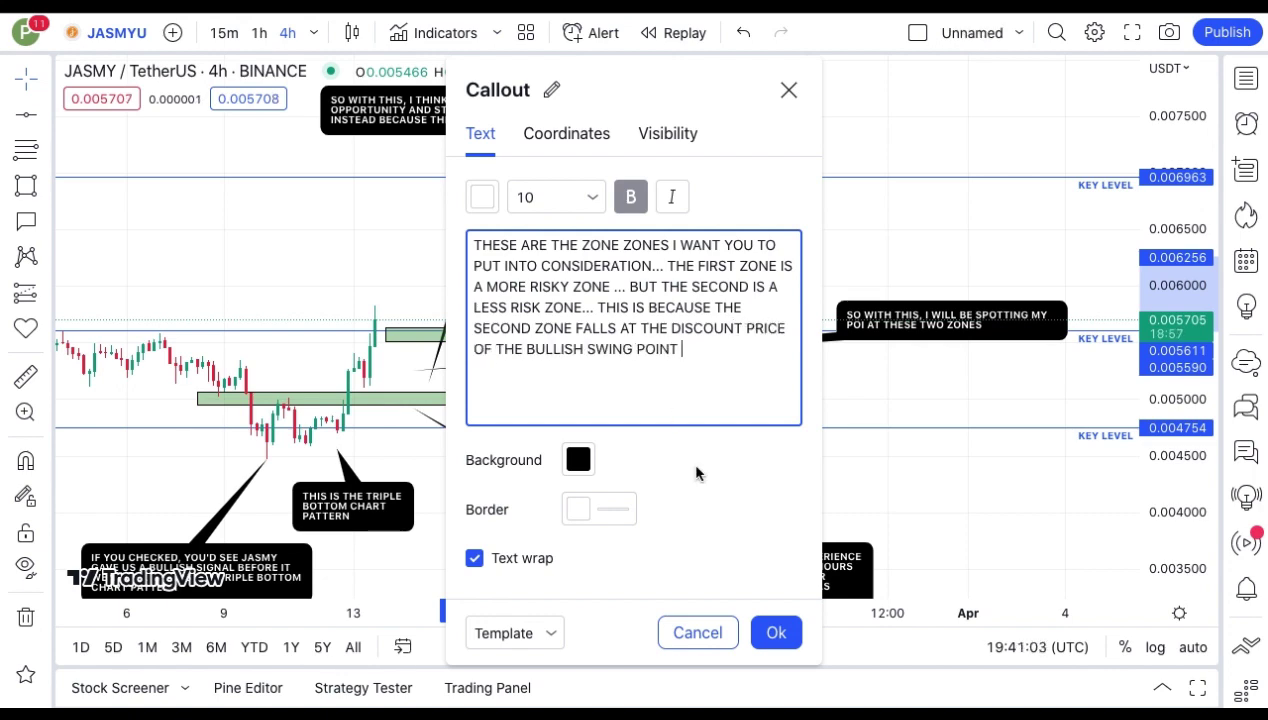
# Step: Move the zone callout to the upper right and draw a path arrow dipping into the upper zone up to the top key level
pyautogui.click(776, 632)
pyautogui.moveTo(597, 255); pyautogui.dragTo(869, 177)
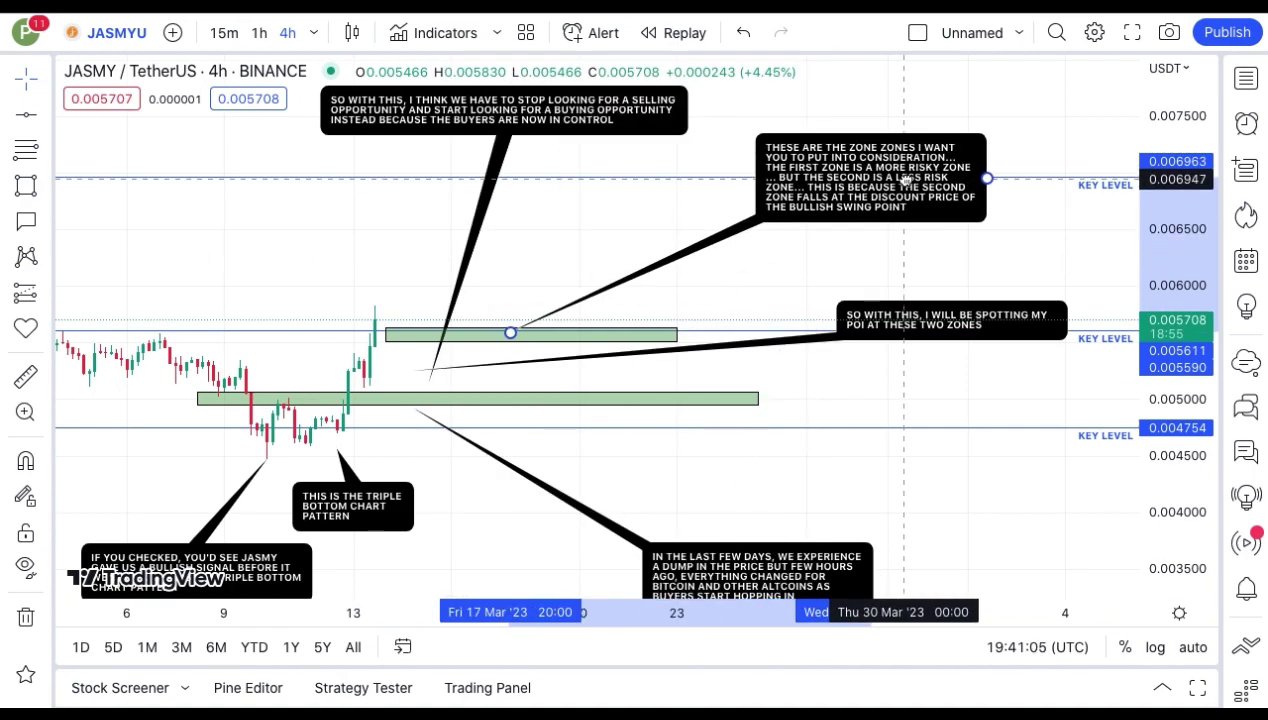
pyautogui.click(44, 186)
pyautogui.click(100, 386)
pyautogui.click(380, 293)
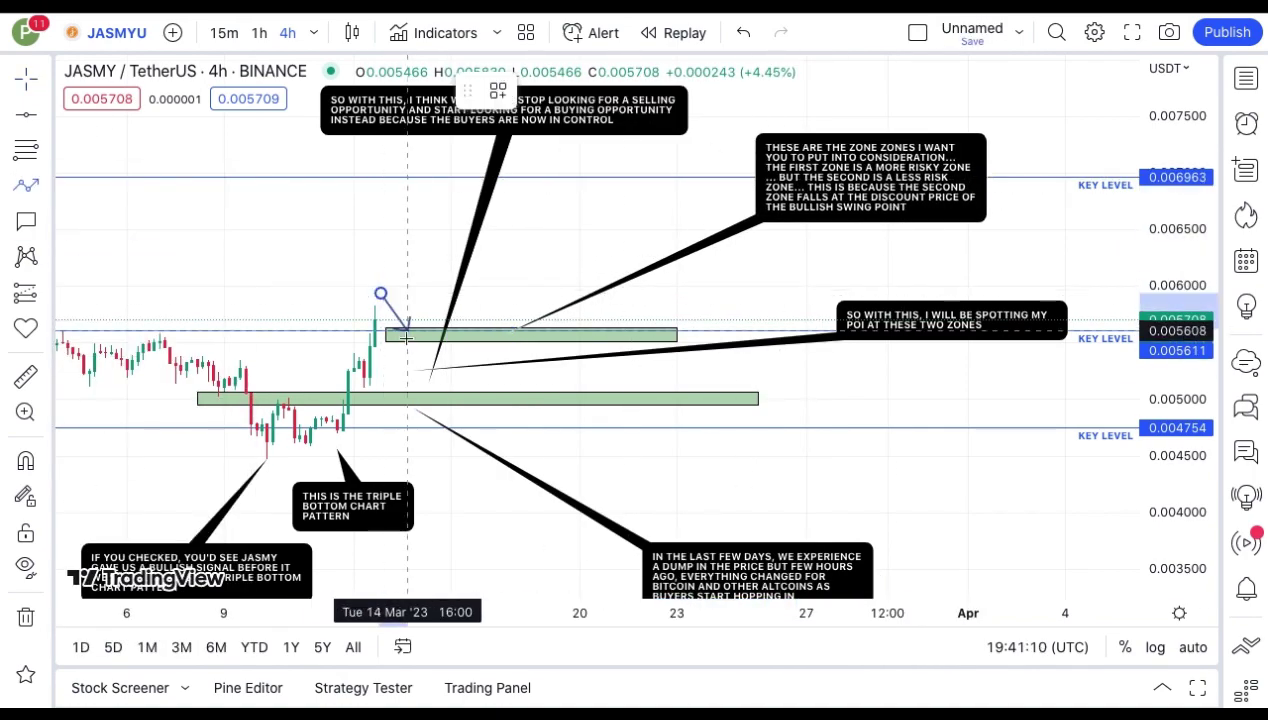
pyautogui.click(407, 337)
pyautogui.doubleClick(482, 175)
# Step: Draw a second path arrow from the recent high into the lower zone, rising to the top key level
pyautogui.click(26, 186)
pyautogui.click(374, 299)
pyautogui.click(440, 399)
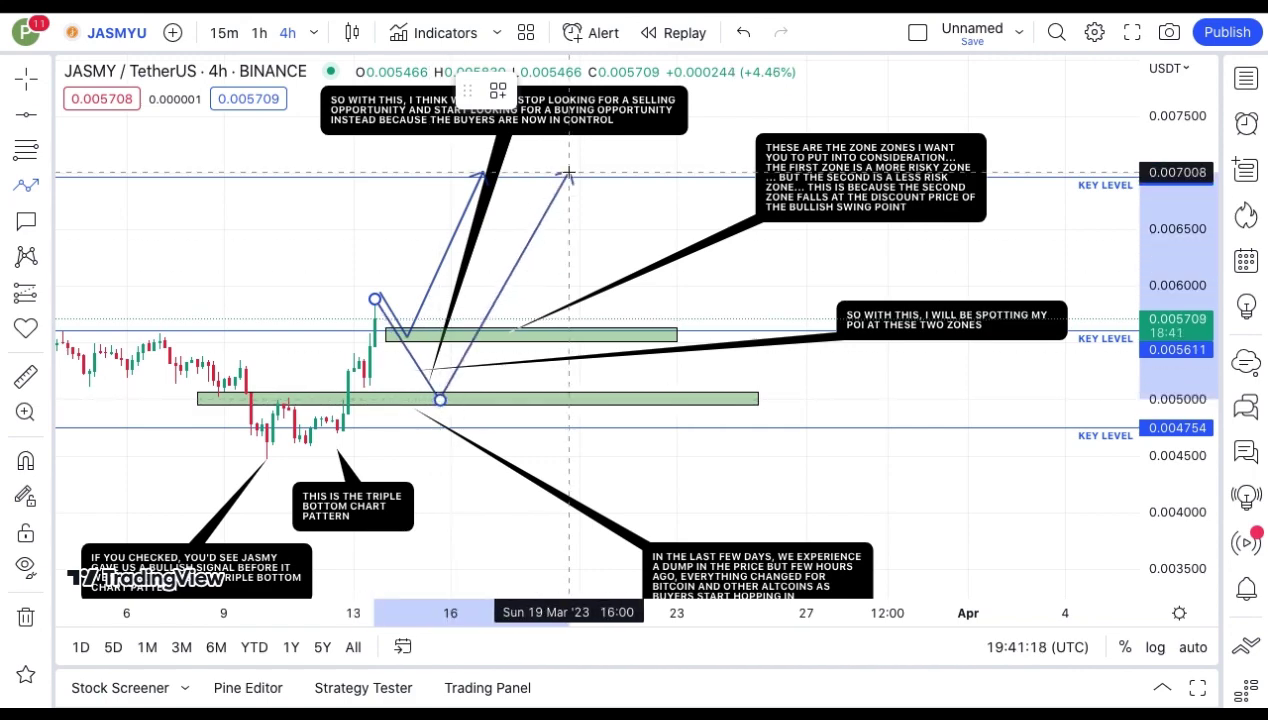
pyautogui.doubleClick(553, 170)
pyautogui.click(26, 220)
# Step: Place a callout left of the projected arrows reading 'These are what I am anticipating'
pyautogui.click(402, 342)
pyautogui.click(372, 247)
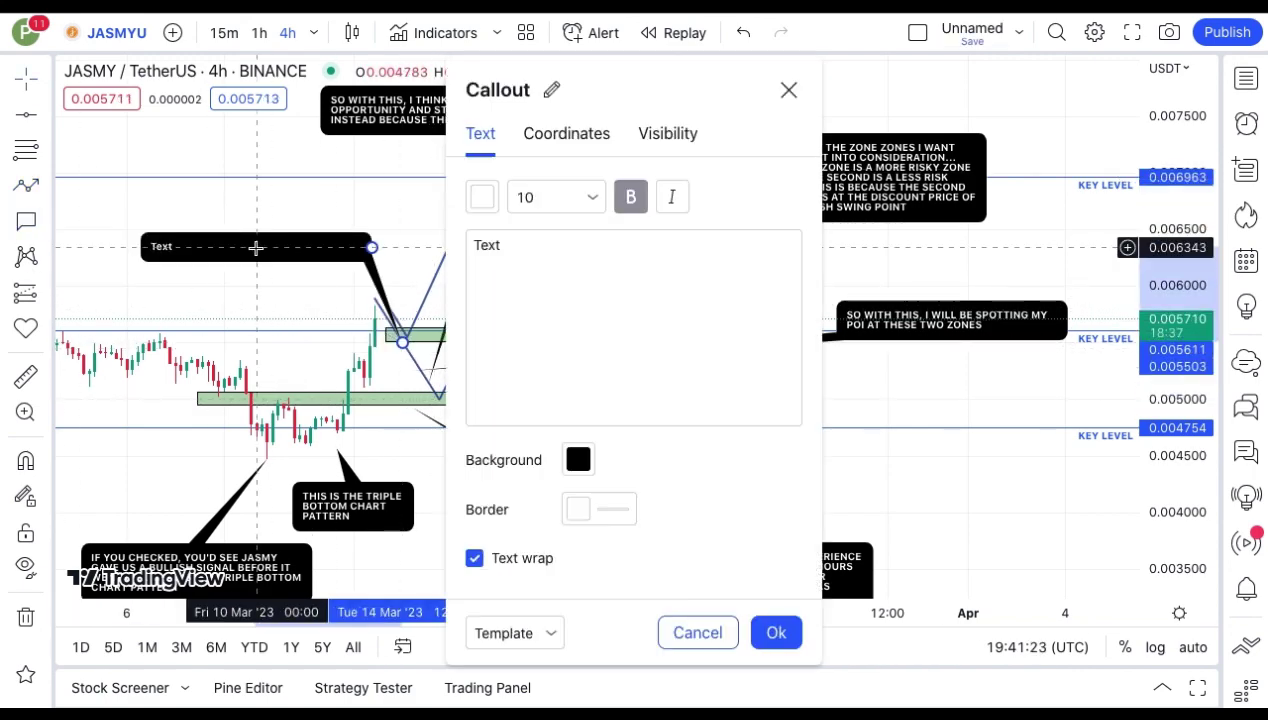
pyautogui.write('THESE ARE WHAT I AM ANTICIPATING')
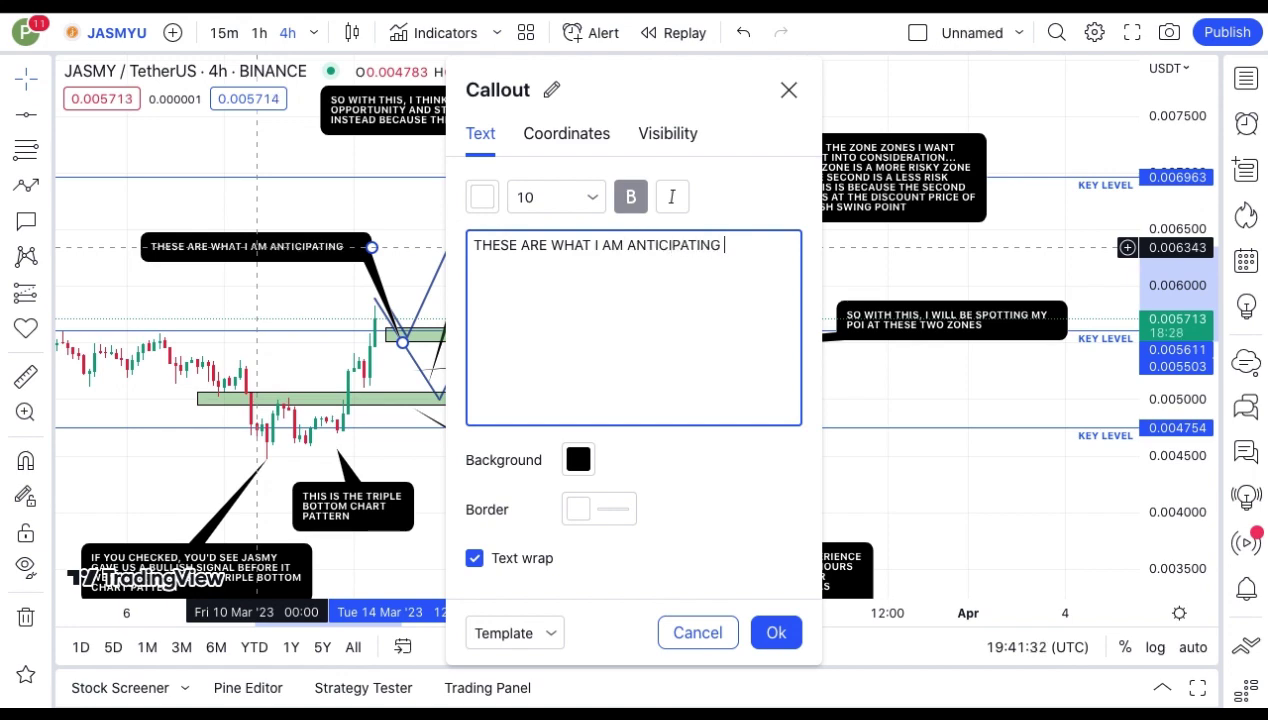